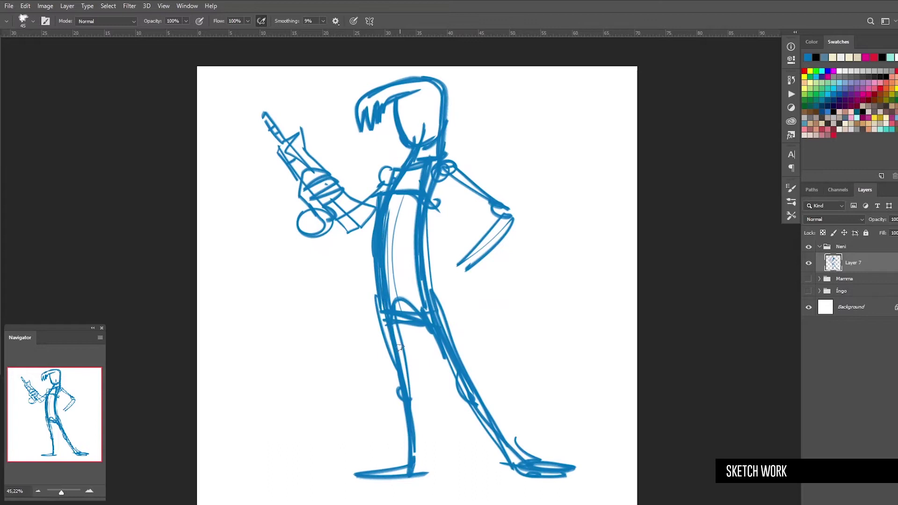
Reinforce the figure's legs and feet with blue brush strokes and rough in the hand resting on the hip
drag(355, 477, 427, 457)
mouse_move(431, 335)
mouse_down()
mouse_move(486, 432)
mouse_move(554, 475)
mouse_move(525, 472)
mouse_up()
drag(519, 462, 470, 397)
drag(423, 289, 428, 229)
mouse_move(458, 263)
mouse_down()
mouse_move(455, 280)
mouse_move(439, 256)
mouse_up()
Rough in the long device across the torso with its coiled antenna, looping cables and dangling plug
mouse_move(438, 257)
mouse_down()
mouse_move(450, 269)
mouse_move(361, 290)
mouse_move(583, 212)
mouse_up()
drag(356, 234, 573, 227)
drag(404, 209, 543, 209)
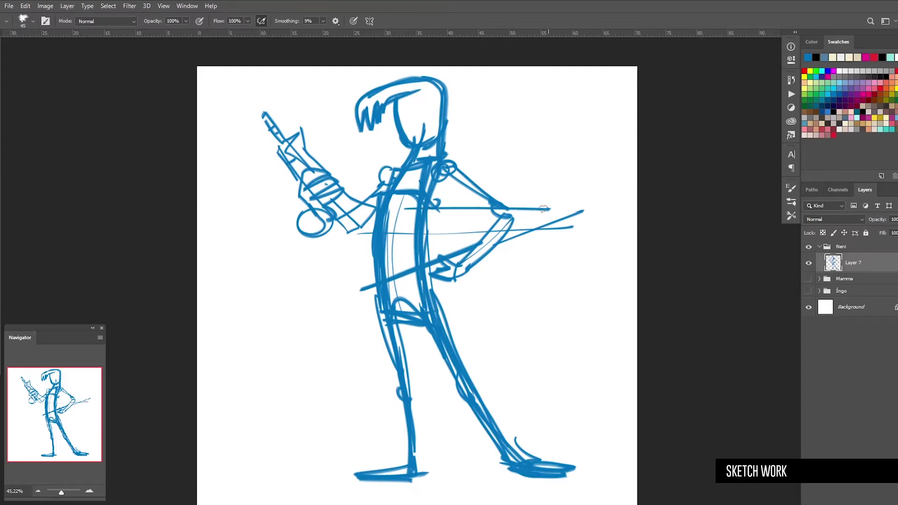
mouse_move(413, 205)
mouse_down()
mouse_move(519, 162)
mouse_move(533, 168)
mouse_move(522, 152)
mouse_move(549, 158)
mouse_move(571, 136)
mouse_up()
mouse_move(468, 266)
mouse_down()
mouse_move(507, 282)
mouse_move(498, 269)
mouse_up()
mouse_move(410, 277)
mouse_down()
mouse_move(487, 343)
mouse_move(518, 241)
mouse_up()
mouse_move(426, 270)
mouse_down()
mouse_move(528, 244)
mouse_move(510, 299)
mouse_move(508, 372)
mouse_move(517, 381)
mouse_move(502, 387)
mouse_move(509, 395)
mouse_up()
drag(515, 383, 514, 393)
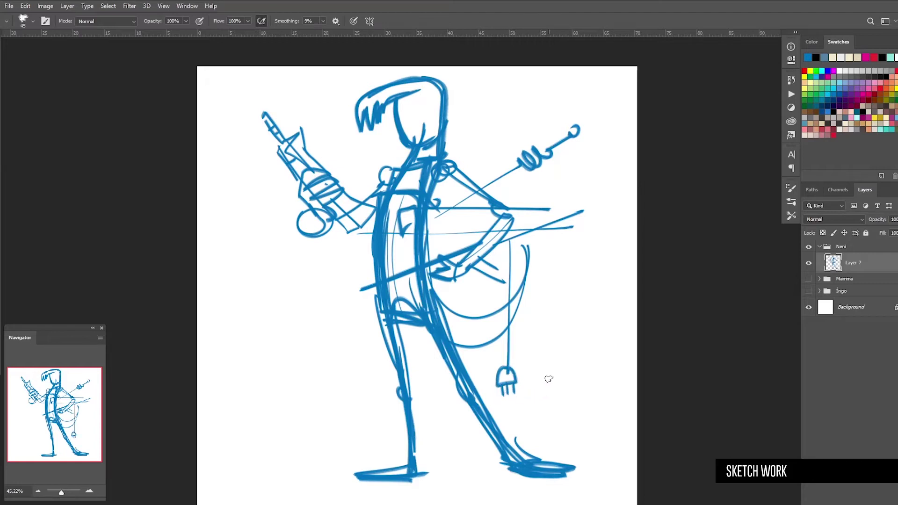
Add vertical and horizontal construction guidelines to the figure's face
mouse_move(409, 85)
mouse_down()
mouse_move(412, 135)
mouse_move(444, 111)
mouse_up()
mouse_move(390, 119)
mouse_down()
mouse_move(430, 125)
mouse_move(422, 138)
mouse_move(402, 137)
mouse_move(432, 120)
mouse_up()
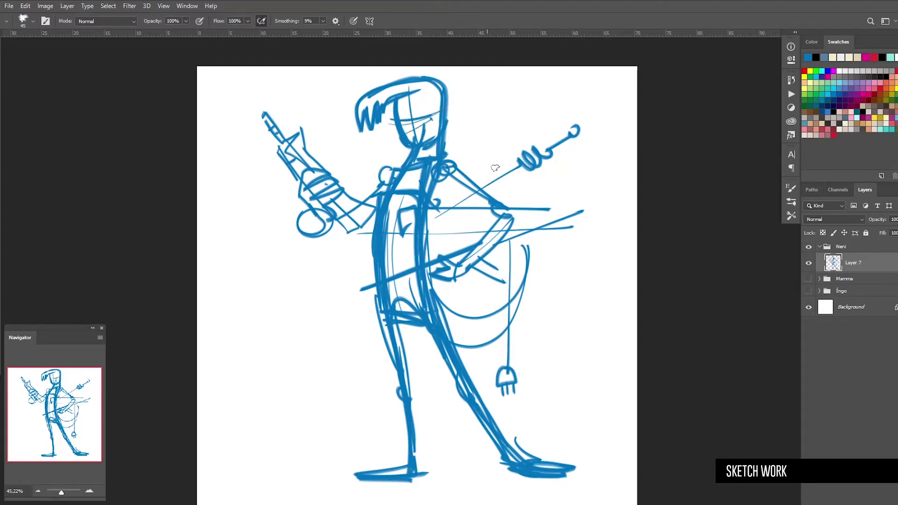
Add an empty layer above the rough sketch and fade the sketch on Layer 7 to 10% opacity
key(ctrl+shift+alt+n)
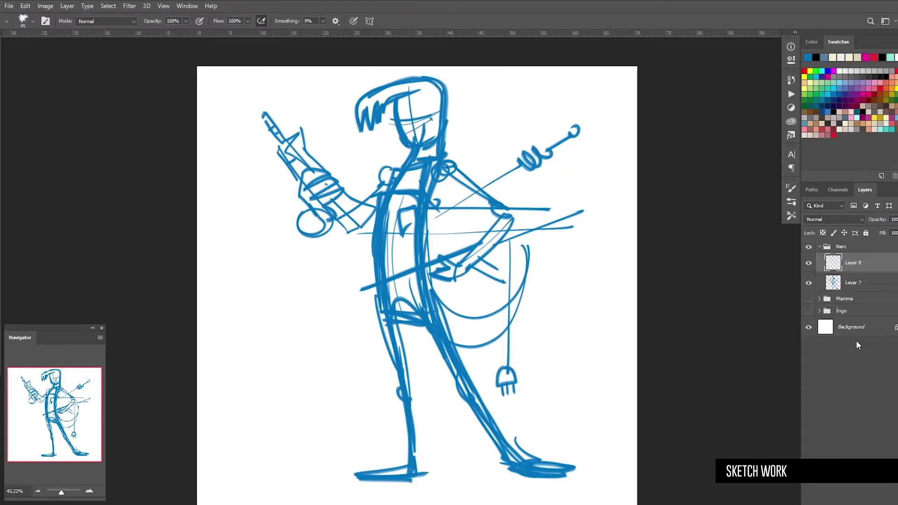
click(854, 283)
key(v)
key(1)
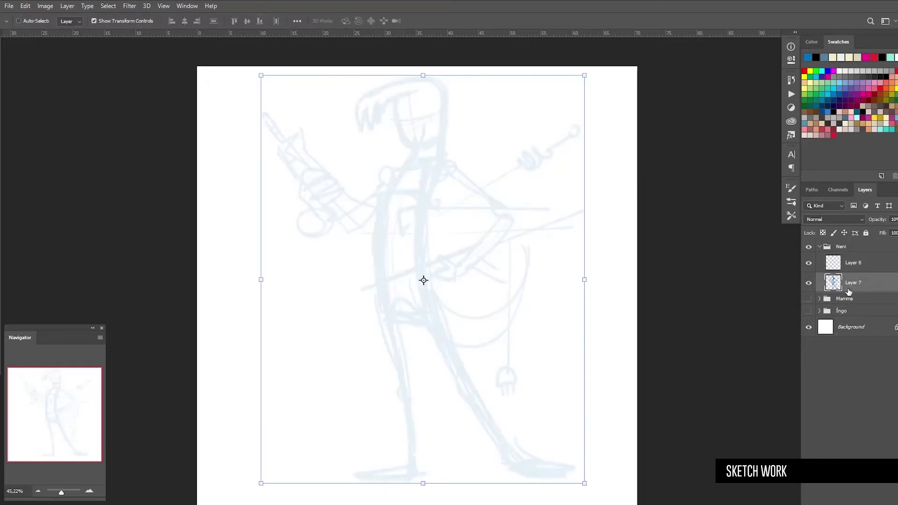
On Layer 8, redraw the two long curved sides of the torso over the faded sketch
click(853, 265)
key(z)
drag(373, 174, 367, 278)
key(v)
key(f)
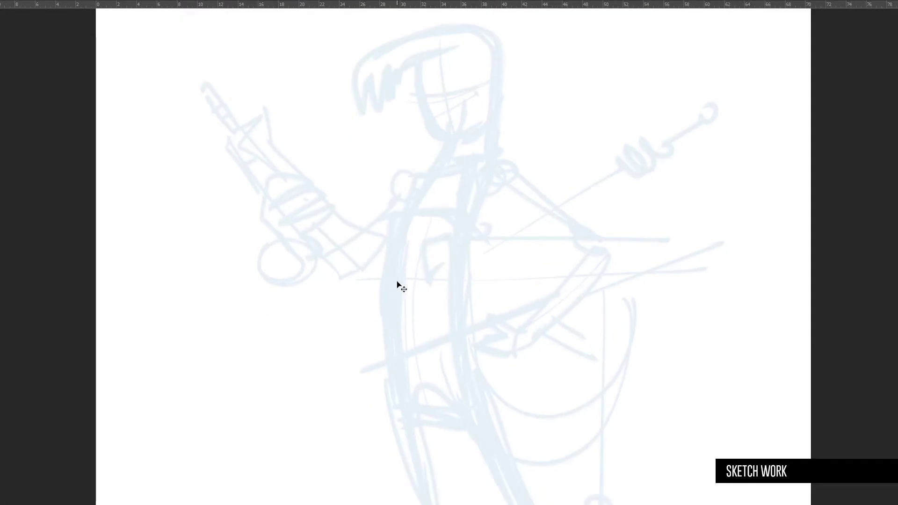
key(f)
key(f)
key(z)
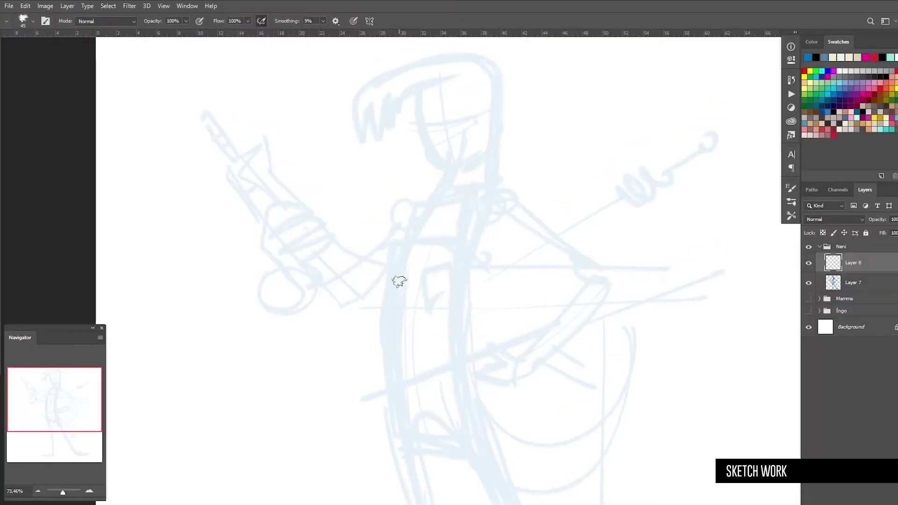
scroll(401, 280, down, 2)
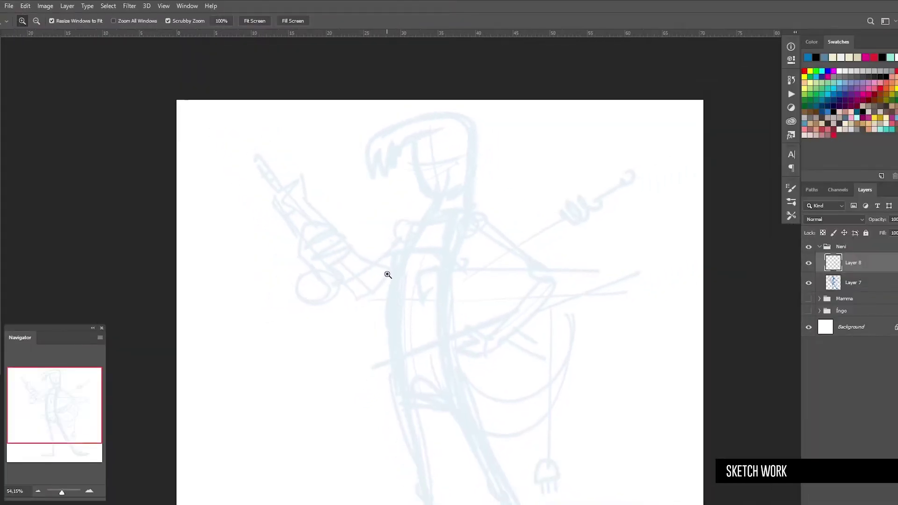
key(b)
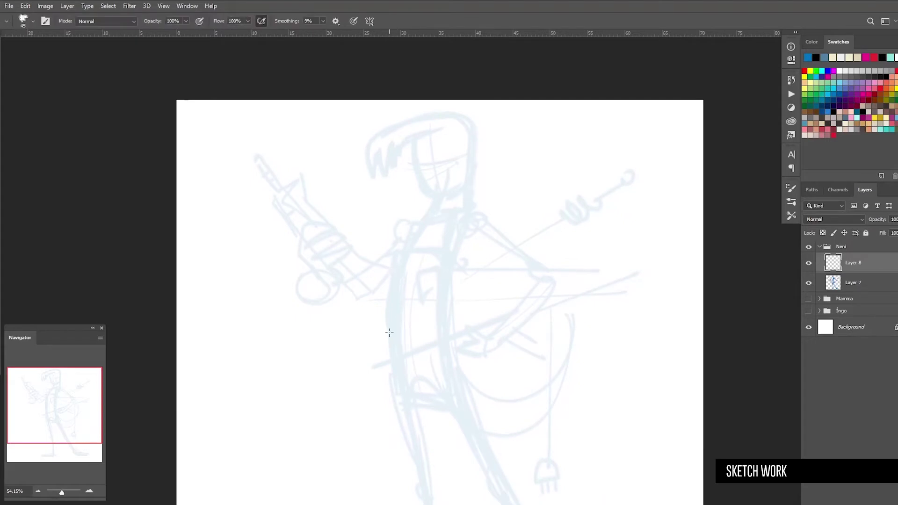
key(z)
drag(390, 304, 405, 305)
key(b)
mouse_move(402, 417)
mouse_down()
mouse_move(394, 310)
mouse_move(420, 198)
mouse_up()
mouse_move(389, 333)
mouse_down()
mouse_move(425, 202)
mouse_move(442, 181)
mouse_move(395, 348)
mouse_up()
mouse_move(472, 417)
mouse_down()
mouse_move(456, 272)
mouse_move(477, 206)
mouse_up()
Draw the bent arm from shoulder to elbow and forearm, ending in the hand resting on the hip
mouse_move(455, 300)
mouse_down()
mouse_move(485, 187)
mouse_move(502, 207)
mouse_move(481, 212)
mouse_move(544, 267)
mouse_up()
drag(494, 223, 555, 271)
mouse_move(503, 203)
mouse_down()
mouse_move(585, 280)
mouse_move(548, 278)
mouse_move(498, 350)
mouse_move(522, 344)
mouse_move(578, 282)
mouse_move(516, 348)
mouse_up()
mouse_move(579, 284)
mouse_down()
mouse_move(557, 334)
mouse_move(540, 341)
mouse_up()
mouse_move(567, 308)
mouse_down()
mouse_move(544, 310)
mouse_move(551, 284)
mouse_move(547, 313)
mouse_move(526, 319)
mouse_move(524, 338)
mouse_move(523, 331)
mouse_move(495, 348)
mouse_move(505, 343)
mouse_move(476, 339)
mouse_move(453, 360)
mouse_move(486, 352)
mouse_move(464, 364)
mouse_up()
key(ctrl+z)
mouse_move(459, 366)
mouse_down()
mouse_move(492, 375)
mouse_move(533, 340)
mouse_up()
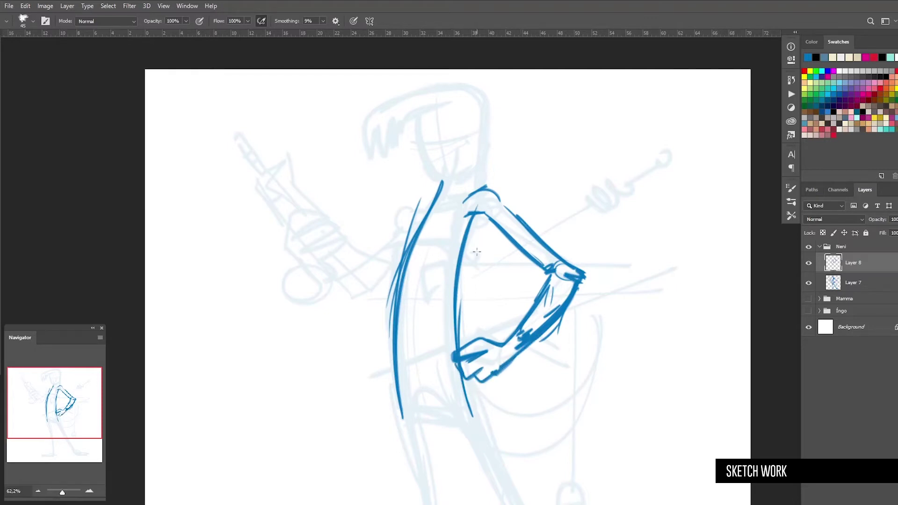
Sketch the raised fist with its curled fingers wrapped around the handheld gadget
drag(273, 235, 308, 268)
mouse_move(284, 210)
mouse_down()
mouse_move(278, 230)
mouse_move(309, 270)
mouse_up()
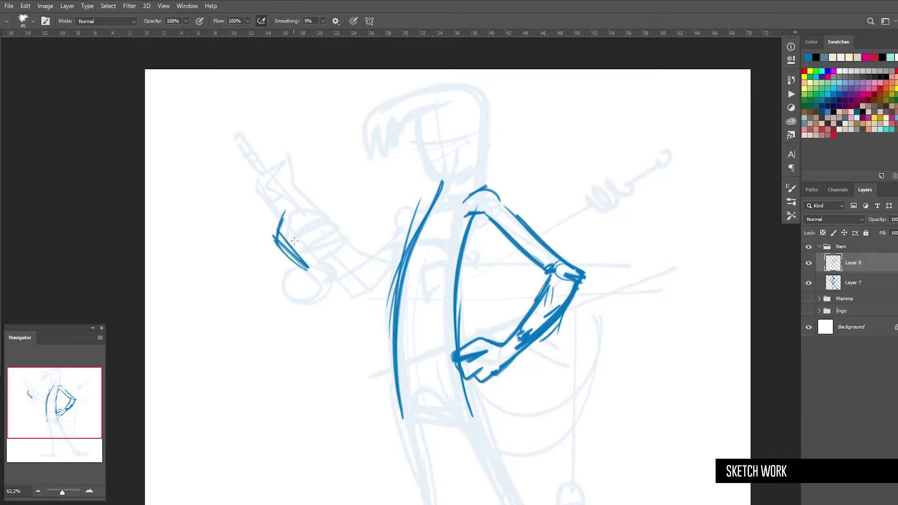
mouse_move(281, 244)
mouse_down()
mouse_move(327, 219)
mouse_move(323, 230)
mouse_move(302, 225)
mouse_move(332, 225)
mouse_up()
drag(304, 259, 336, 240)
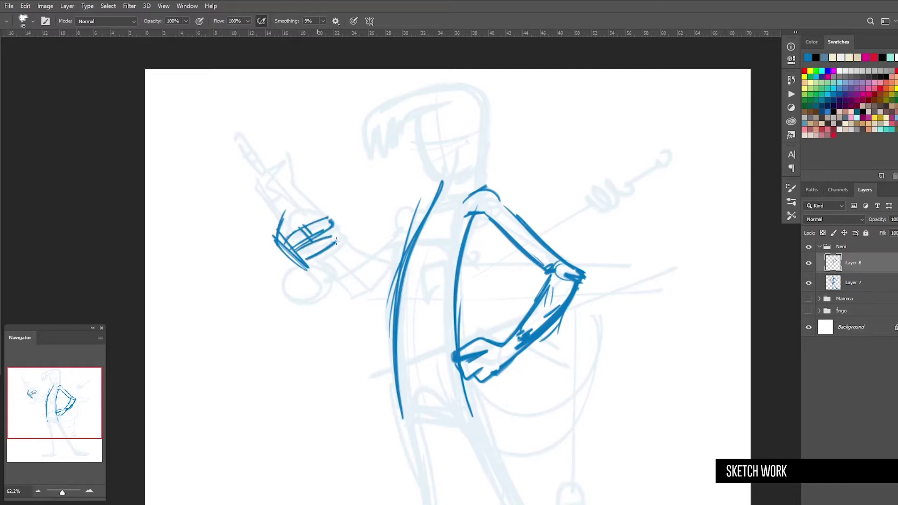
drag(297, 217, 289, 243)
drag(285, 213, 318, 213)
drag(311, 209, 318, 218)
Outline the tube-shaped handheld gadget with its flared collar, narrow tip and lower body through the raised fist
drag(311, 251, 345, 287)
mouse_move(253, 185)
mouse_down()
mouse_move(358, 302)
mouse_move(378, 299)
mouse_move(391, 267)
mouse_move(295, 184)
mouse_up()
drag(342, 235, 289, 157)
mouse_move(256, 189)
mouse_down()
mouse_move(287, 164)
mouse_move(268, 169)
mouse_move(234, 140)
mouse_up()
drag(276, 170, 244, 132)
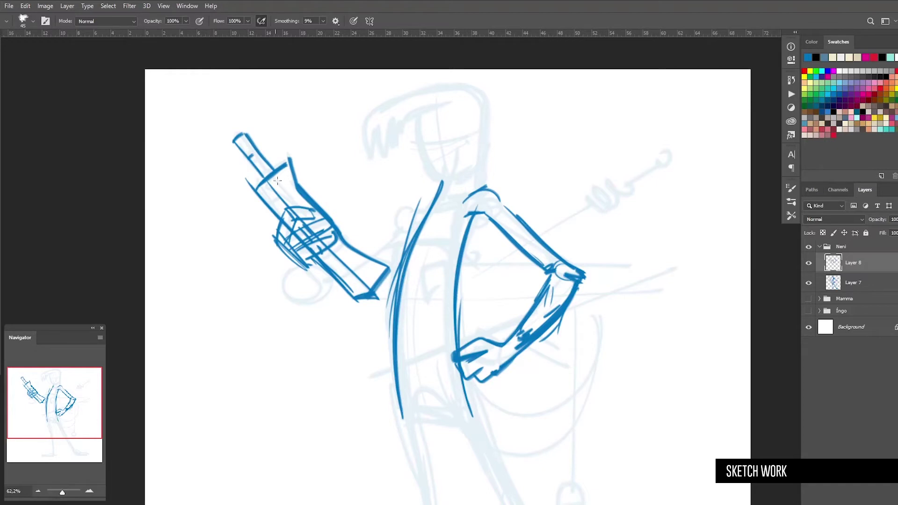
drag(268, 204, 297, 189)
mouse_move(309, 265)
mouse_down()
mouse_move(346, 309)
mouse_move(310, 270)
mouse_move(363, 303)
mouse_up()
key(ctrl+z)
drag(309, 265, 353, 294)
Draw the forearm curve, upper arm and rounded shoulder that join the raised hand to the torso
mouse_move(311, 275)
mouse_down()
mouse_move(324, 291)
mouse_move(362, 302)
mouse_move(407, 258)
mouse_up()
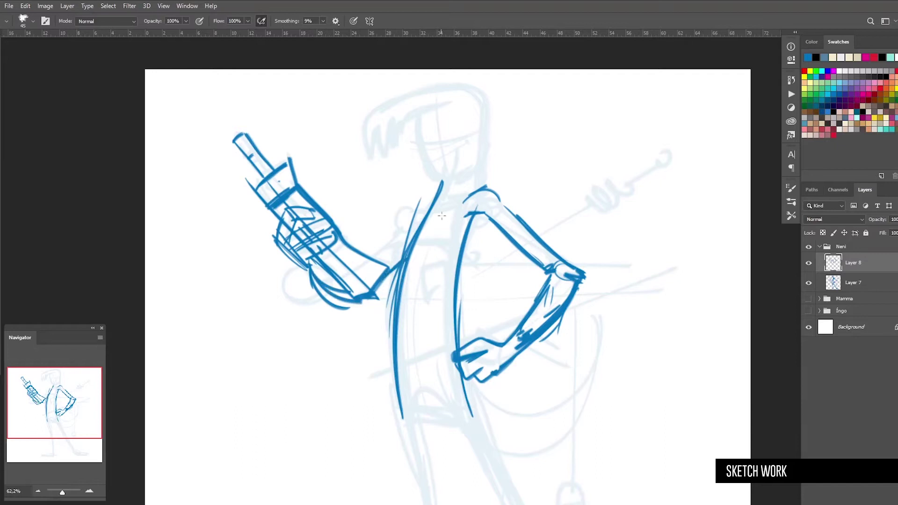
drag(443, 192, 370, 262)
drag(424, 212, 369, 263)
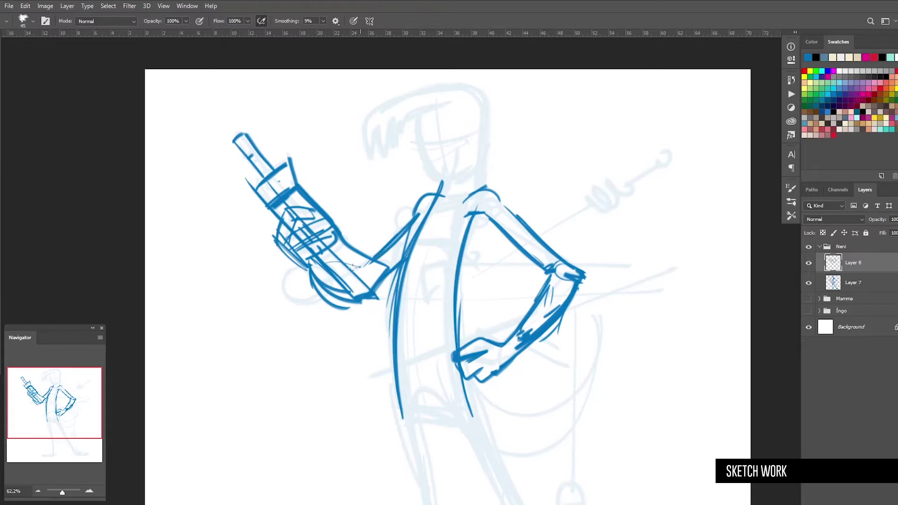
drag(410, 266, 375, 267)
drag(414, 241, 442, 229)
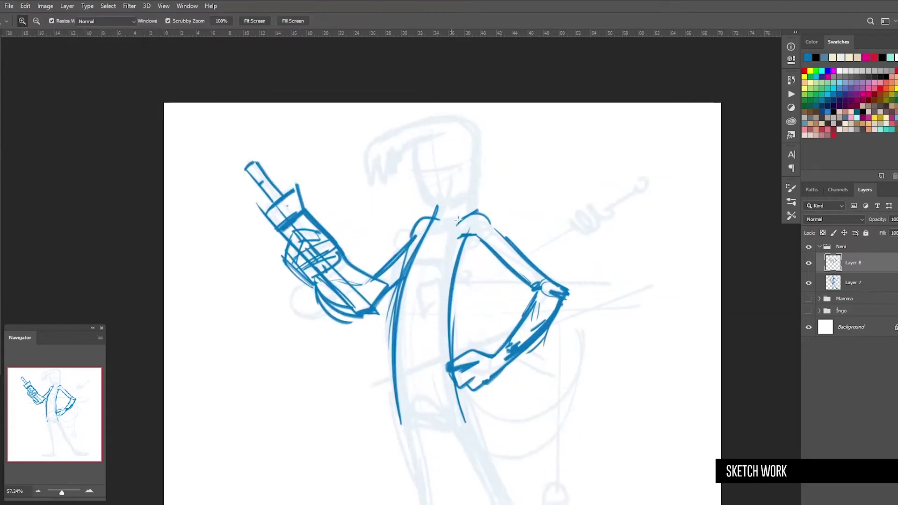
Draw the curved face outline from the cheek around the chin to the jaw, and add the short neck line
drag(442, 185, 391, 261)
scroll(391, 261, up, 4)
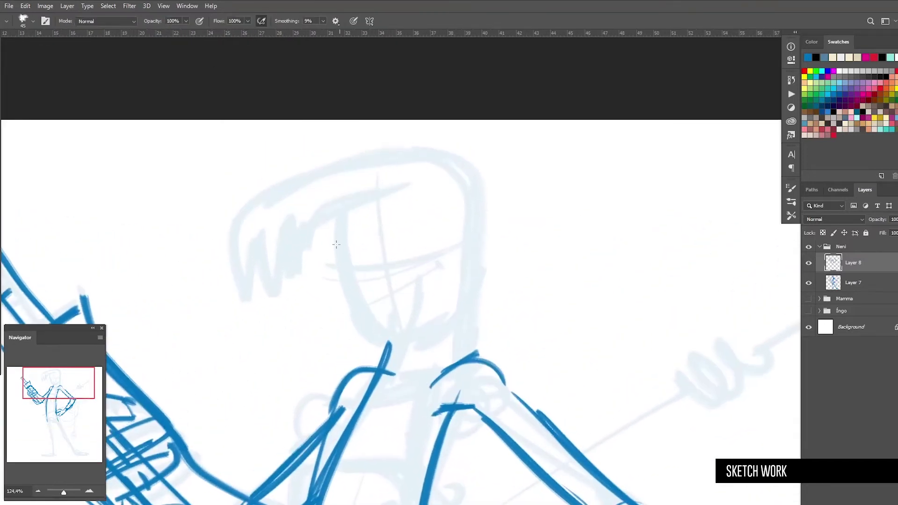
mouse_move(327, 201)
mouse_down()
mouse_move(364, 326)
mouse_move(381, 345)
mouse_move(341, 287)
mouse_move(386, 343)
mouse_move(461, 308)
mouse_up()
key(ctrl+z)
drag(387, 346, 461, 308)
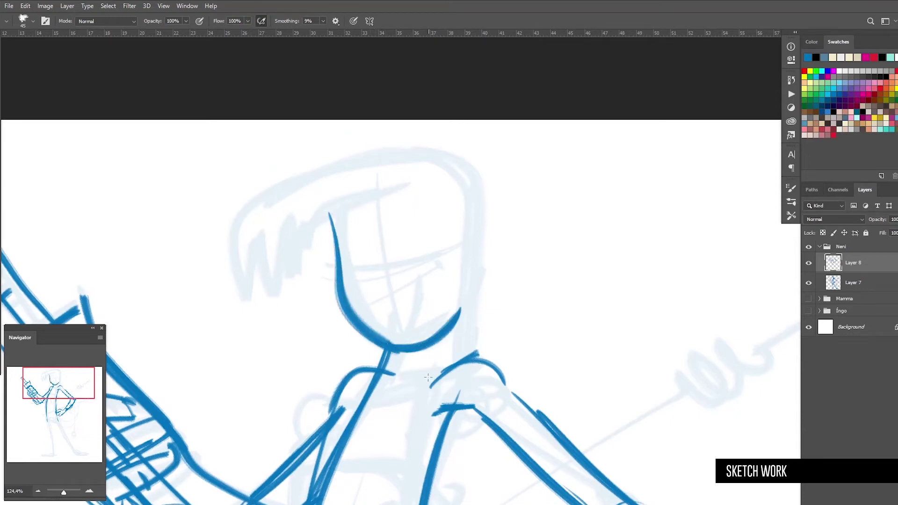
drag(370, 369, 397, 378)
mouse_move(404, 354)
mouse_down()
mouse_move(398, 384)
mouse_move(461, 314)
mouse_up()
key(ctrl+z)
Draw the hair contour around the head with a swept fringe ending in jagged, pointed locks
mouse_move(444, 373)
mouse_down()
mouse_move(461, 175)
mouse_move(350, 148)
mouse_move(280, 182)
mouse_up()
drag(336, 152, 255, 304)
drag(237, 233, 256, 307)
drag(290, 168, 237, 233)
mouse_move(253, 302)
mouse_down()
mouse_move(260, 237)
mouse_move(273, 290)
mouse_up()
mouse_move(265, 276)
mouse_down()
mouse_move(295, 197)
mouse_move(291, 268)
mouse_move(359, 200)
mouse_move(392, 193)
mouse_up()
mouse_move(303, 199)
mouse_down()
mouse_move(290, 280)
mouse_move(271, 295)
mouse_up()
mouse_move(241, 236)
mouse_down()
mouse_move(248, 304)
mouse_move(247, 293)
mouse_up()
mouse_move(248, 284)
mouse_down()
mouse_move(254, 237)
mouse_move(270, 289)
mouse_up()
drag(264, 269, 282, 206)
Draw the pointed oval nose, the slanted smirking mouth and the small chin mark on the face
drag(390, 258, 411, 266)
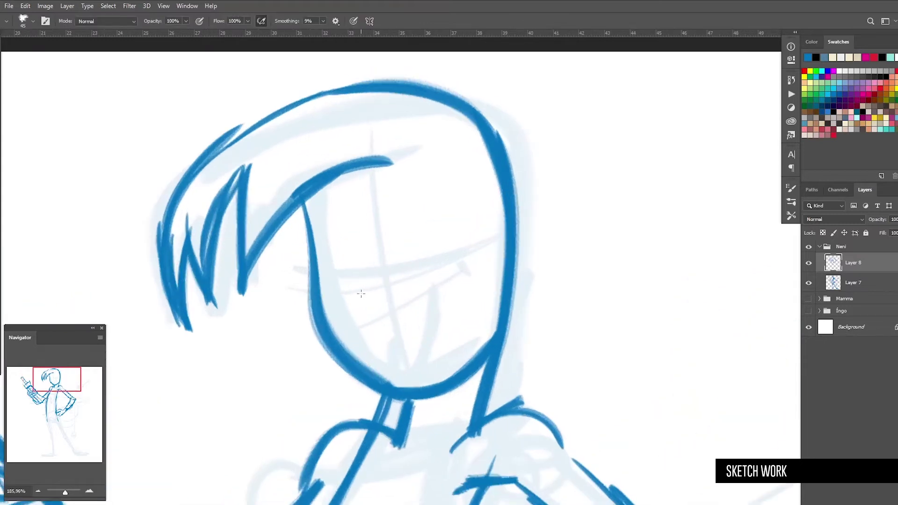
mouse_move(340, 288)
mouse_down()
mouse_move(375, 276)
mouse_move(361, 298)
mouse_move(389, 279)
mouse_move(357, 302)
mouse_move(388, 280)
mouse_move(342, 293)
mouse_up()
key(ctrl+z)
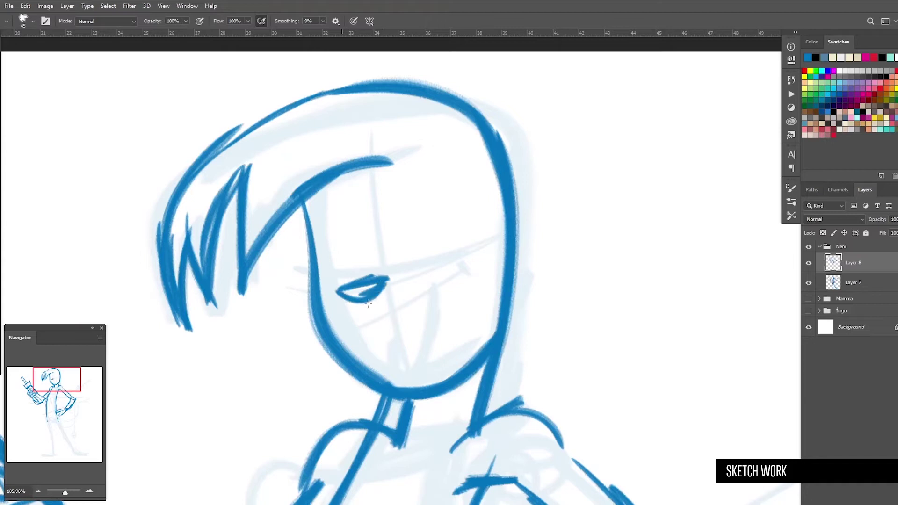
mouse_move(344, 324)
mouse_down()
mouse_move(368, 332)
mouse_move(438, 269)
mouse_up()
key(ctrl+z)
mouse_move(372, 326)
mouse_down()
mouse_move(442, 263)
mouse_move(452, 265)
mouse_up()
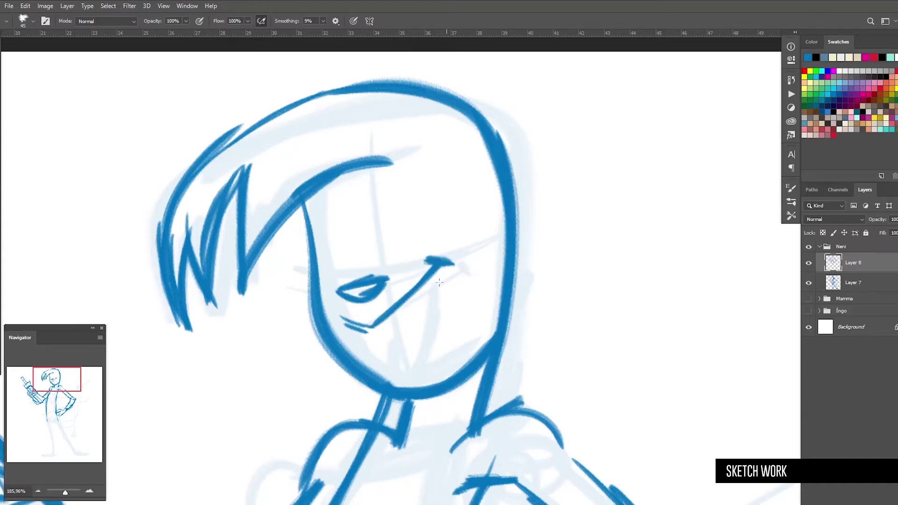
drag(363, 328, 371, 353)
Draw the thick arched eyebrows and both eyes with pupils above the nose
mouse_move(302, 249)
mouse_down()
mouse_move(341, 249)
mouse_move(383, 176)
mouse_move(406, 175)
mouse_move(425, 192)
mouse_up()
drag(368, 196, 427, 192)
drag(322, 275, 330, 288)
drag(318, 250, 324, 284)
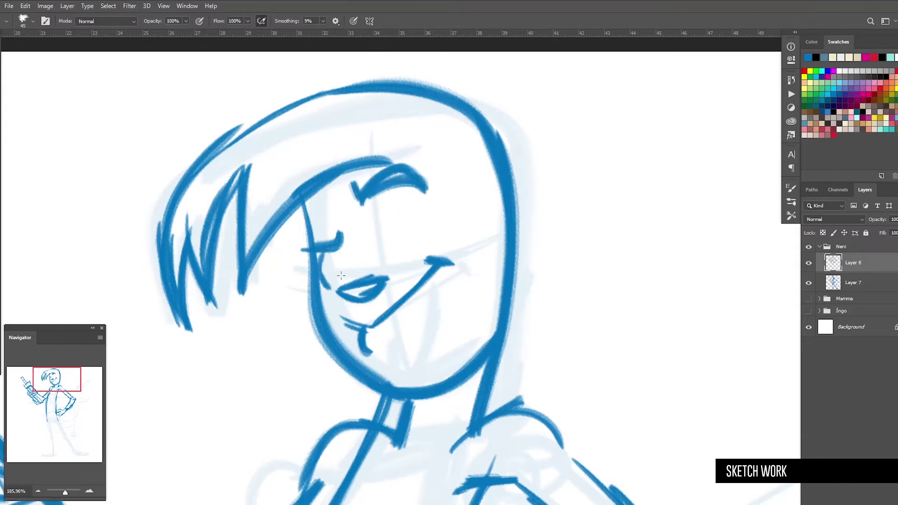
drag(335, 251, 342, 294)
mouse_move(368, 224)
mouse_down()
mouse_move(385, 276)
mouse_move(401, 275)
mouse_up()
mouse_move(415, 255)
mouse_down()
mouse_move(393, 215)
mouse_move(380, 211)
mouse_up()
drag(381, 240, 387, 274)
drag(403, 275, 381, 237)
mouse_move(331, 267)
mouse_down()
mouse_move(338, 294)
mouse_move(333, 264)
mouse_up()
mouse_move(386, 240)
mouse_down()
mouse_move(395, 277)
mouse_move(392, 264)
mouse_up()
Outline the large slanted box-shaped device across the torso and behind the elbow, plus a narrow bar above it
key(ctrl+space)
drag(403, 245, 300, 216)
key(space)
mouse_move(420, 299)
mouse_down()
mouse_move(386, 279)
mouse_move(401, 284)
mouse_up()
key(ctrl+space)
key(space)
drag(390, 371, 413, 232)
key(ctrl+space)
key(space)
key(ctrl+space)
key(b)
drag(445, 186, 302, 238)
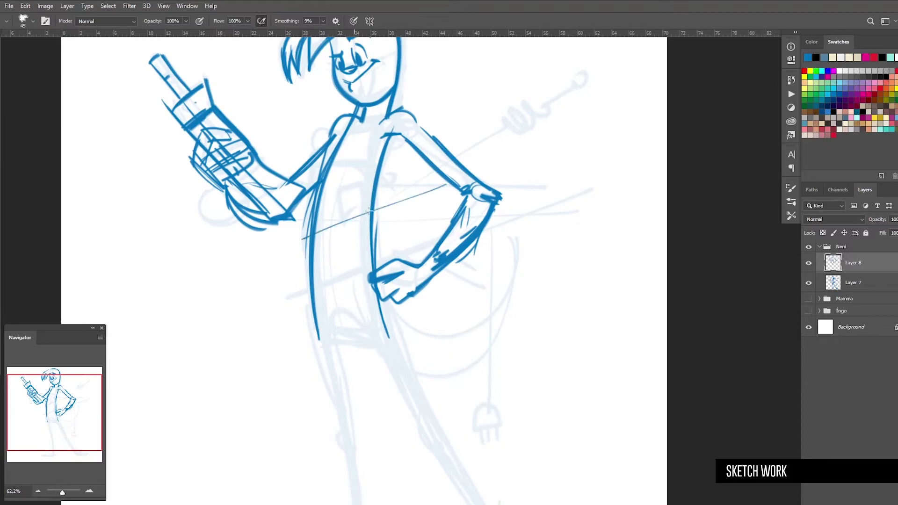
drag(447, 186, 285, 244)
drag(377, 273, 311, 304)
mouse_move(285, 244)
mouse_down()
mouse_move(306, 307)
mouse_move(416, 259)
mouse_up()
drag(480, 234, 562, 195)
drag(472, 173, 549, 144)
drag(549, 142, 561, 186)
mouse_move(331, 186)
mouse_down()
mouse_move(403, 196)
mouse_move(339, 169)
mouse_move(411, 182)
mouse_up()
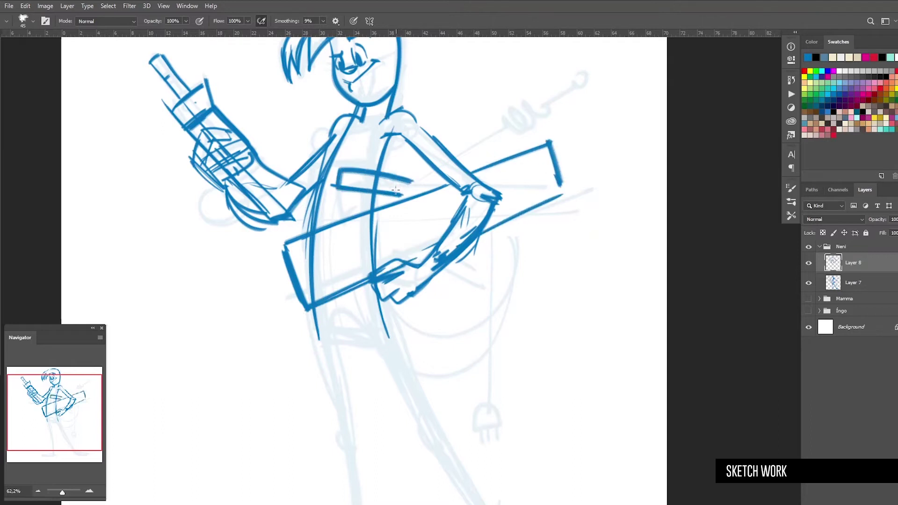
Erase the torso line where it crosses the narrow bar and the large device, using the Hard Round eraser
key(e)
right_click(399, 192)
click(457, 233)
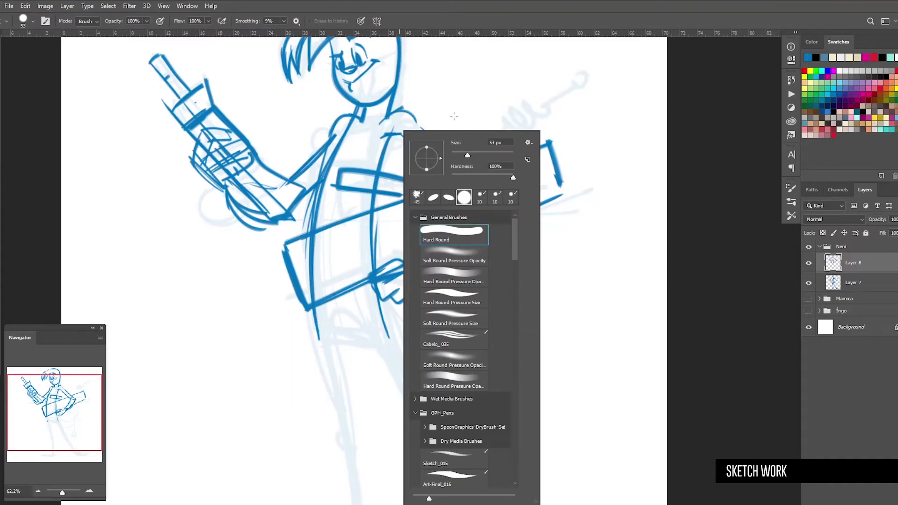
click(456, 102)
drag(378, 192, 382, 183)
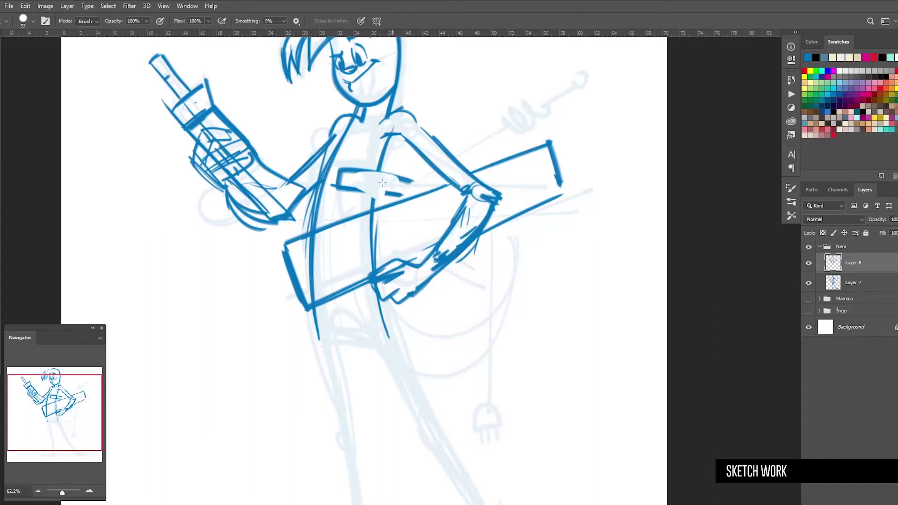
mouse_move(387, 226)
mouse_down()
mouse_move(374, 232)
mouse_move(378, 273)
mouse_up()
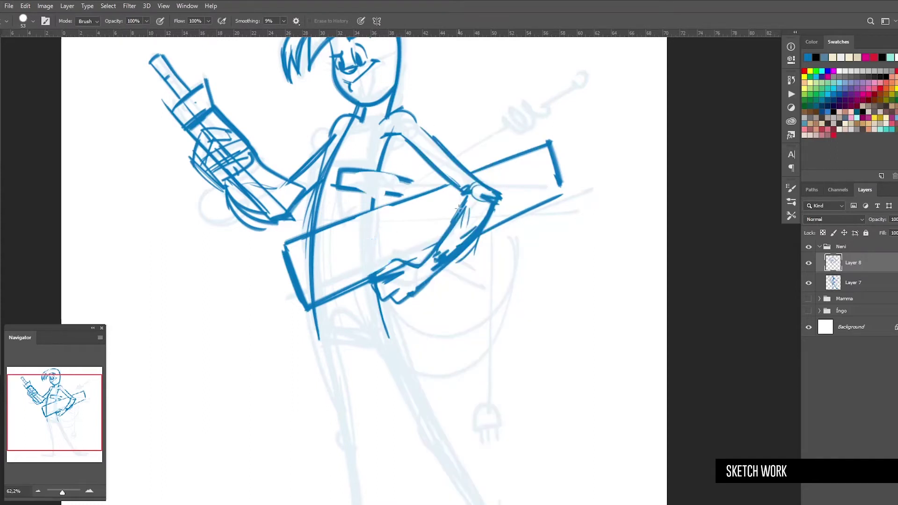
Redraw the narrow bar's edges, extend it out behind the elbow, and draw the coiled antenna with a round tip
key(b)
drag(340, 188, 402, 199)
drag(357, 174, 445, 186)
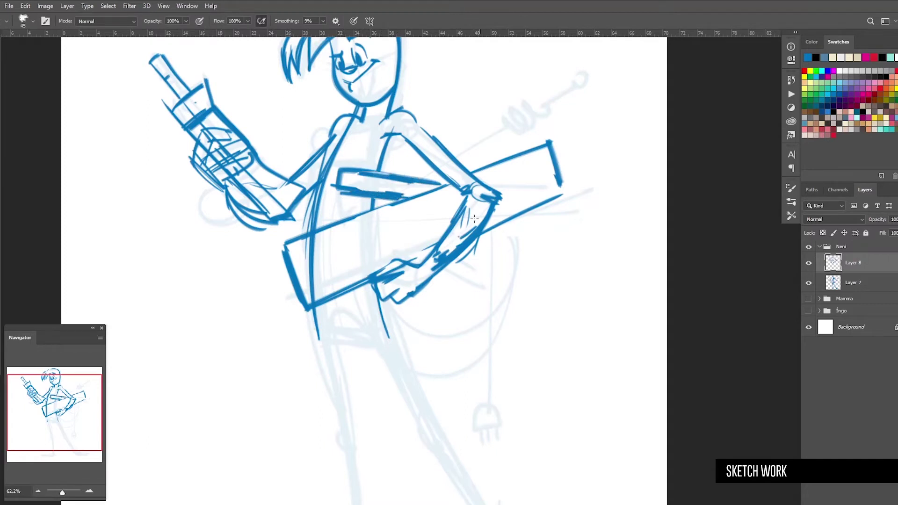
drag(510, 220, 595, 228)
drag(531, 201, 596, 218)
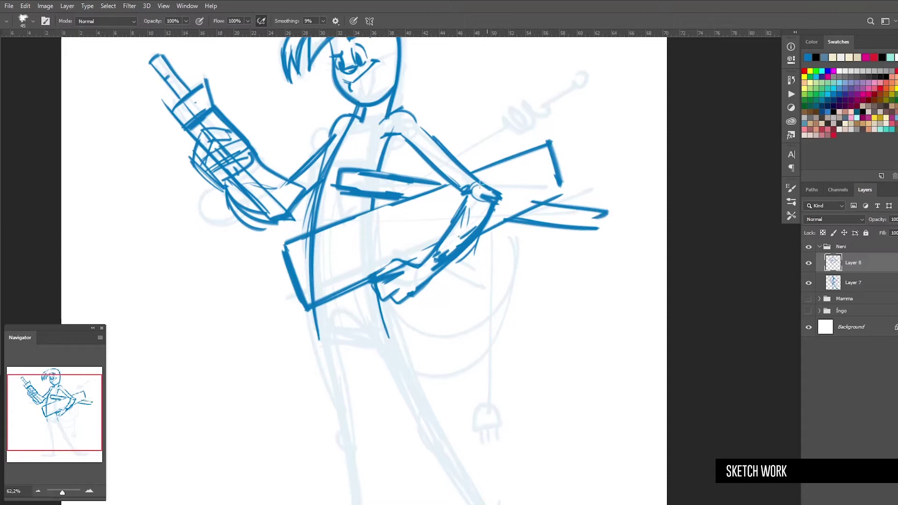
mouse_move(436, 189)
mouse_down()
mouse_move(572, 70)
mouse_move(565, 79)
mouse_up()
Erase the torso line inside the large device and draw its inner panel edges and short vent lines
drag(293, 242, 321, 297)
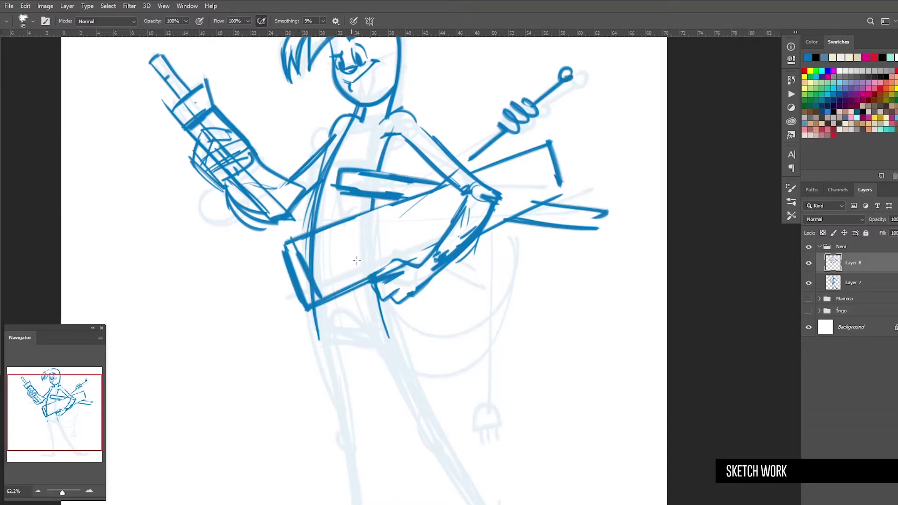
key(e)
mouse_move(312, 240)
mouse_down()
mouse_move(313, 291)
mouse_move(301, 252)
mouse_move(317, 247)
mouse_move(308, 311)
mouse_move(350, 287)
mouse_up()
key(b)
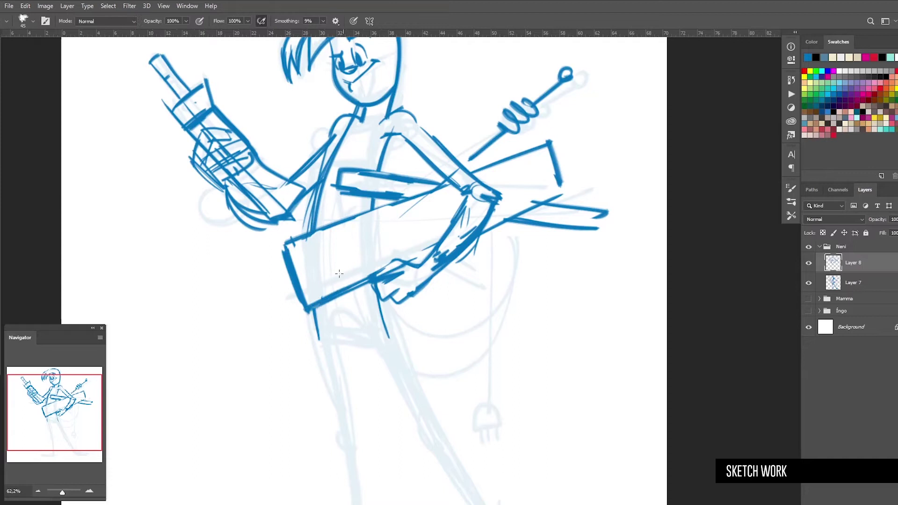
mouse_move(300, 231)
mouse_down()
mouse_move(322, 295)
mouse_move(333, 300)
mouse_move(411, 212)
mouse_move(463, 191)
mouse_up()
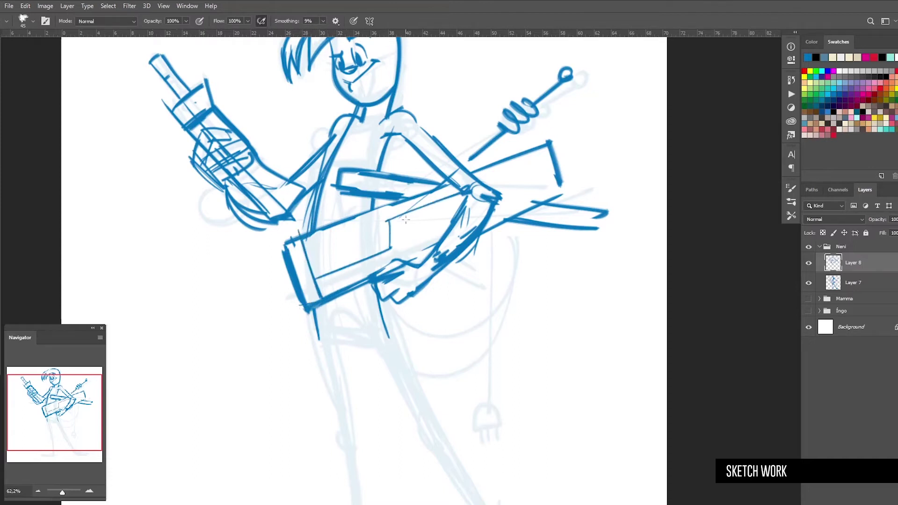
drag(512, 177, 514, 201)
mouse_move(518, 172)
mouse_down()
mouse_move(522, 199)
mouse_move(531, 194)
mouse_up()
Draw the looping cables hanging below the device and the straight cord ending in a pronged plug
drag(482, 265, 455, 217)
drag(348, 250, 487, 171)
mouse_move(344, 231)
mouse_down()
mouse_move(351, 258)
mouse_move(480, 197)
mouse_up()
drag(355, 176, 406, 148)
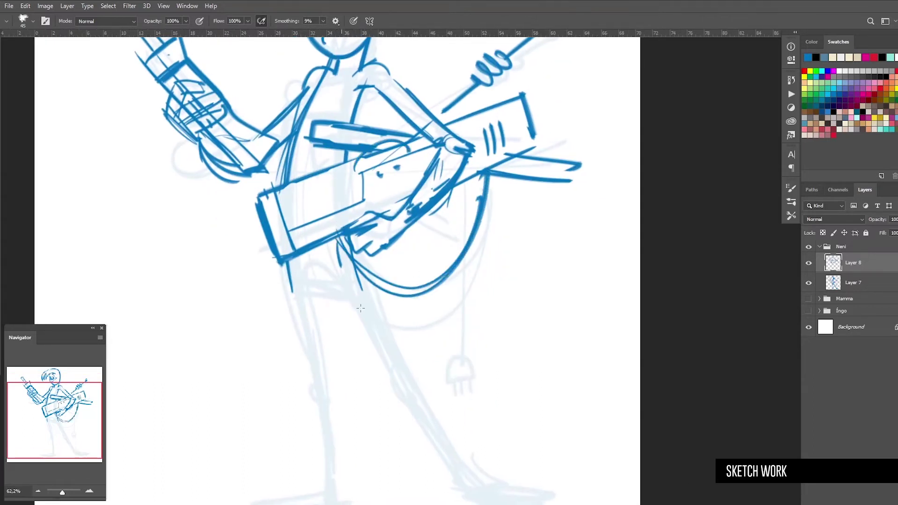
drag(338, 241, 461, 182)
mouse_move(377, 310)
mouse_down()
mouse_move(455, 222)
mouse_move(457, 198)
mouse_up()
mouse_move(472, 176)
mouse_down()
mouse_move(468, 346)
mouse_move(454, 376)
mouse_move(484, 372)
mouse_up()
mouse_move(455, 374)
mouse_down()
mouse_move(484, 370)
mouse_move(464, 388)
mouse_move(473, 383)
mouse_up()
Draw the straight leg's outer contour from the hip past the knee to the shin and reinforce the torso lines
scroll(488, 330, down, 3)
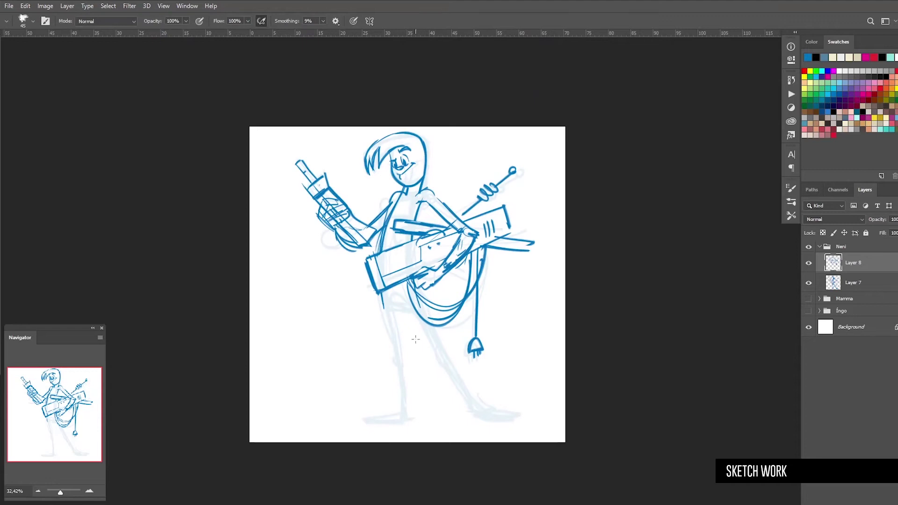
mouse_move(396, 310)
mouse_down()
mouse_move(382, 249)
mouse_move(398, 321)
mouse_move(398, 398)
mouse_up()
drag(376, 228, 385, 303)
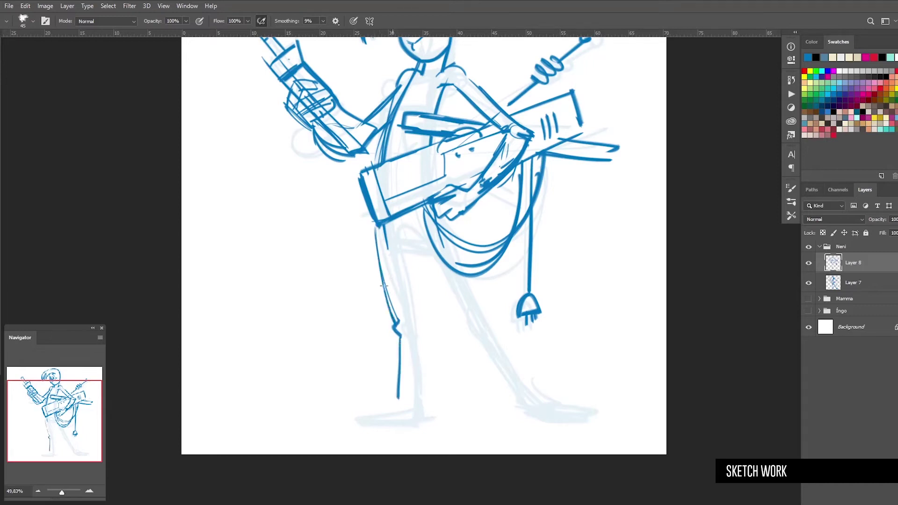
scroll(412, 266, up, 3)
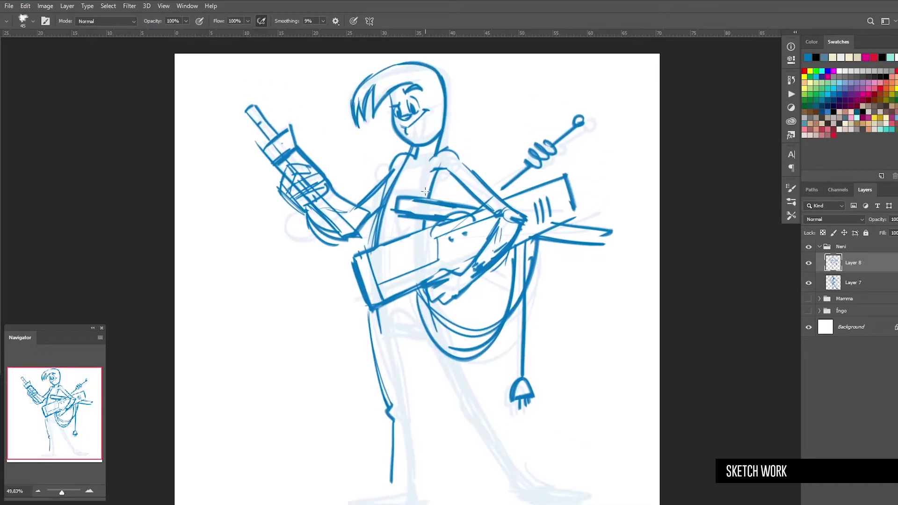
drag(433, 155, 423, 196)
drag(431, 157, 429, 200)
mouse_move(395, 175)
mouse_down()
mouse_move(378, 244)
mouse_move(398, 186)
mouse_move(390, 184)
mouse_up()
Complete the straight leg as a long trouser leg with a hem, knee folds and an inner seam
mouse_move(372, 402)
mouse_down()
mouse_move(417, 421)
mouse_move(405, 336)
mouse_move(390, 348)
mouse_move(404, 334)
mouse_move(401, 283)
mouse_move(406, 326)
mouse_up()
mouse_move(405, 326)
mouse_down()
mouse_move(386, 276)
mouse_move(407, 277)
mouse_up()
drag(403, 275, 417, 296)
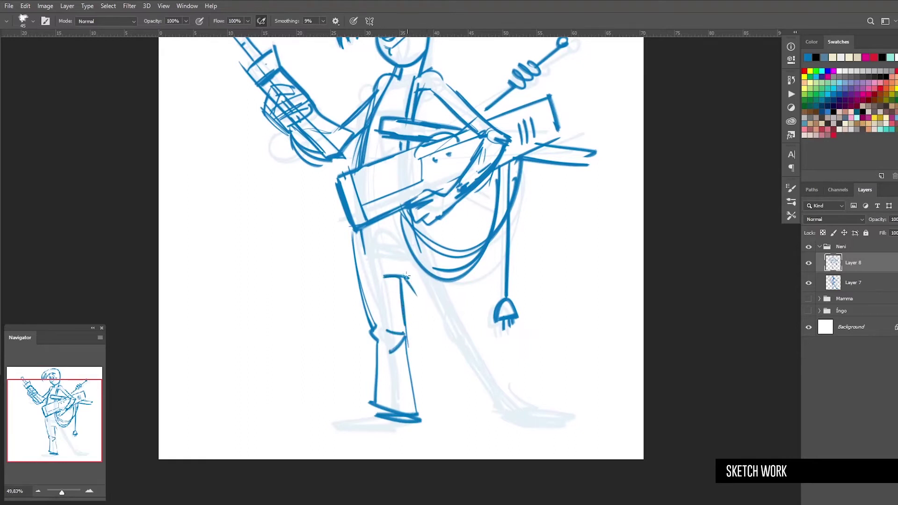
Sketch the outstretched leg as a long trouser leg with inner and outer contours and a fold at the knee
drag(406, 280, 455, 405)
drag(408, 282, 451, 372)
drag(434, 219, 447, 255)
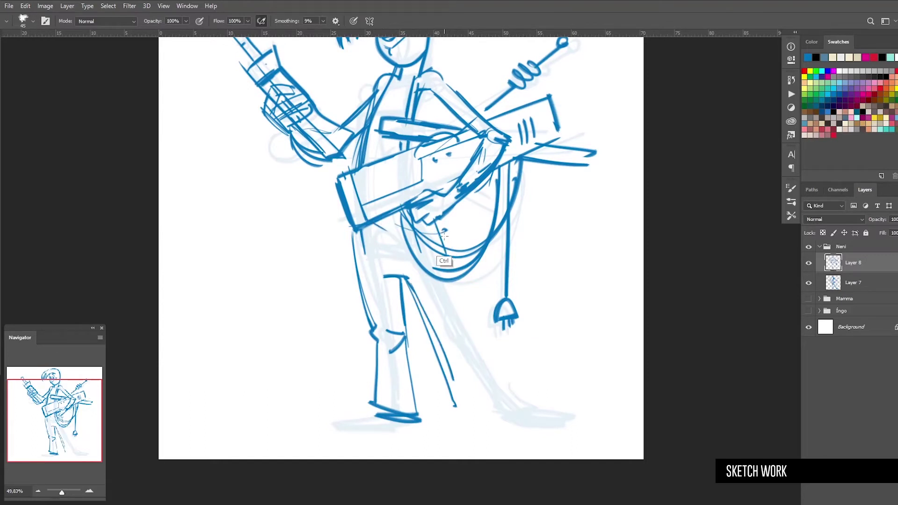
drag(458, 302, 510, 394)
drag(496, 354, 473, 358)
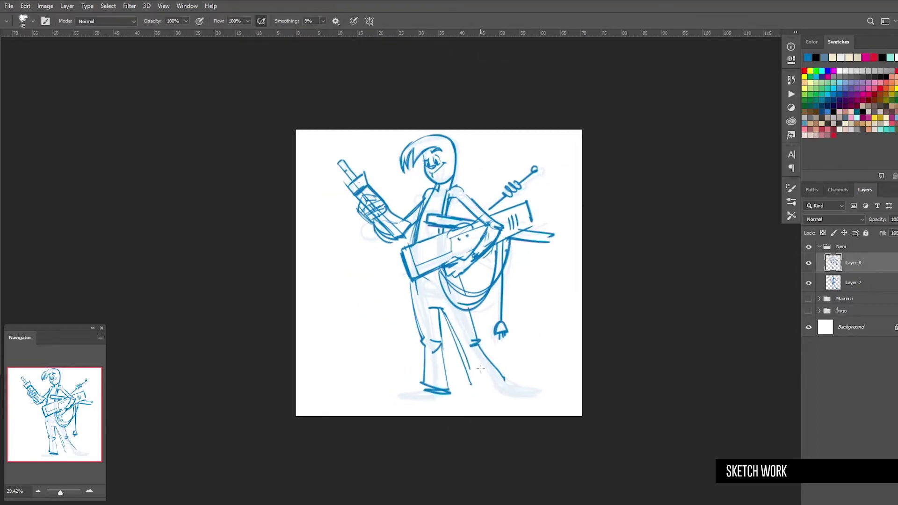
drag(436, 292, 463, 318)
Undo the long trouser strokes on both legs
key(ctrl+z)
key(ctrl+z)
key(ctrl+z)
key(ctrl+z)
key(ctrl+z)
key(ctrl+z)
key(ctrl+z)
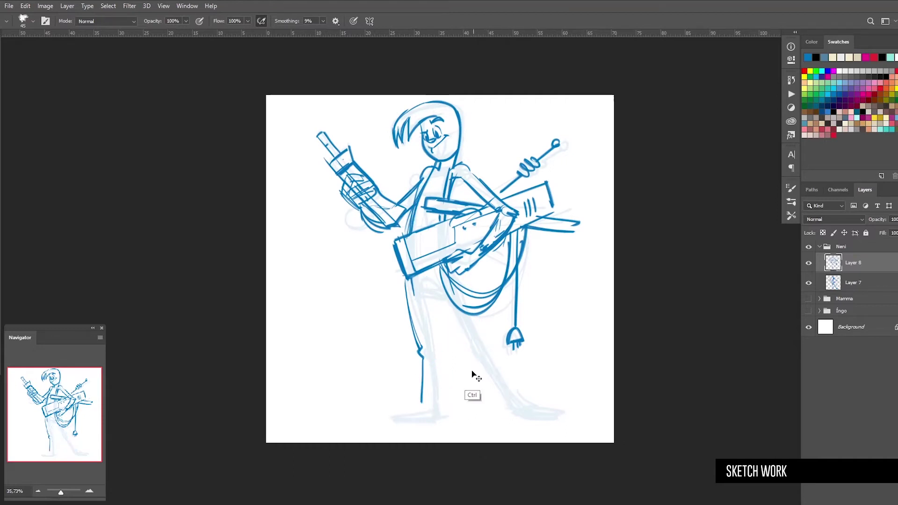
drag(440, 345, 447, 379)
key(ctrl+z)
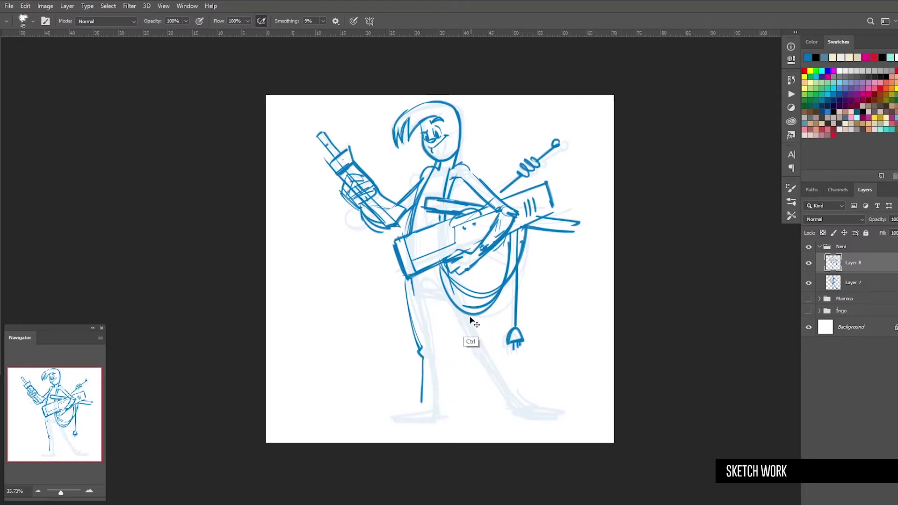
key(ctrl+z)
key(ctrl+z)
Draw knee-length shorts below the large device, with wide leg hems and a short crotch line
drag(442, 260, 488, 259)
mouse_move(428, 374)
mouse_down()
mouse_move(449, 287)
mouse_move(473, 243)
mouse_up()
drag(427, 179, 441, 247)
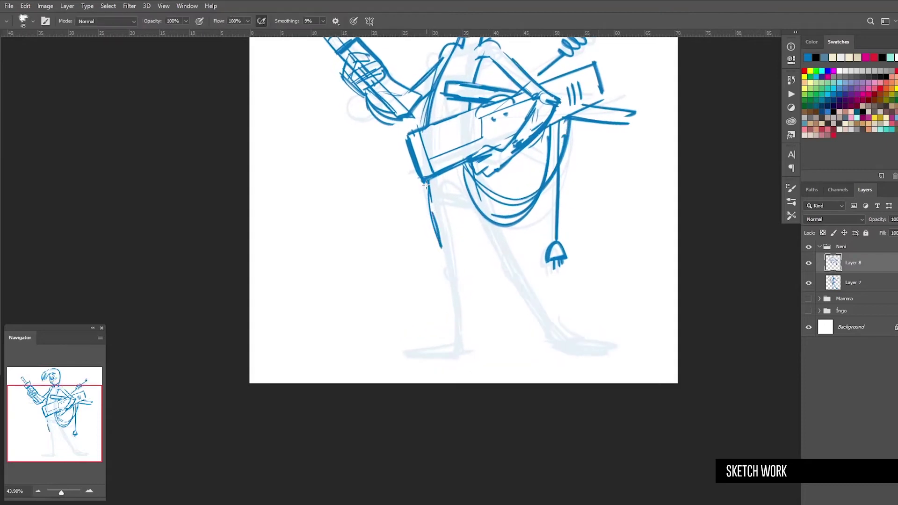
mouse_move(424, 183)
mouse_down()
mouse_move(441, 263)
mouse_move(448, 267)
mouse_move(470, 226)
mouse_move(451, 219)
mouse_move(480, 268)
mouse_move(526, 258)
mouse_up()
drag(501, 187, 496, 175)
Draw the contours of both bare lower legs from the shorts down to the ankles
mouse_move(447, 263)
mouse_down()
mouse_move(448, 340)
mouse_move(462, 336)
mouse_up()
drag(499, 267, 540, 334)
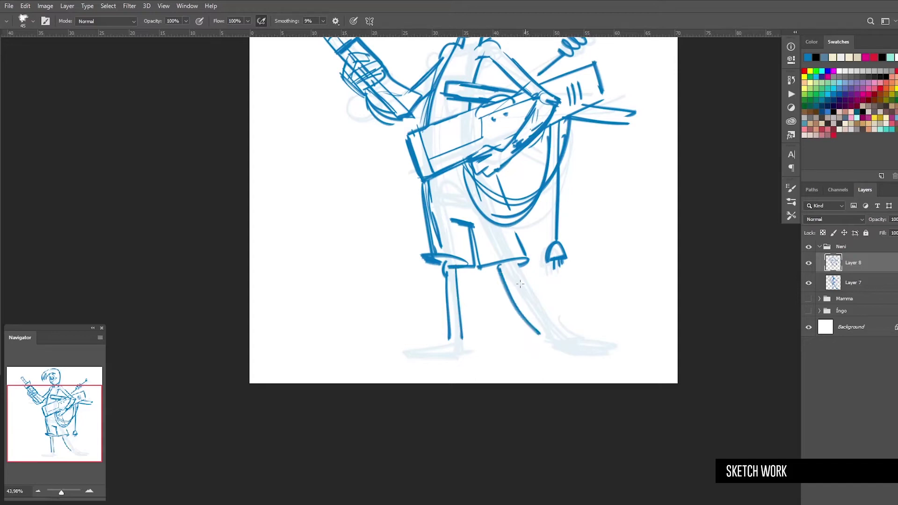
mouse_move(514, 266)
mouse_down()
mouse_move(545, 332)
mouse_move(520, 308)
mouse_move(542, 322)
mouse_up()
key(ctrl+space)
mouse_move(551, 326)
mouse_down()
mouse_move(512, 195)
mouse_move(563, 220)
mouse_up()
mouse_move(488, 205)
mouse_down()
mouse_move(491, 231)
mouse_move(516, 243)
mouse_move(587, 236)
mouse_move(529, 240)
mouse_move(568, 210)
mouse_move(506, 206)
mouse_move(471, 183)
mouse_move(529, 184)
mouse_move(459, 188)
mouse_move(495, 200)
mouse_move(524, 157)
mouse_move(528, 197)
mouse_move(547, 206)
mouse_move(501, 204)
mouse_move(510, 213)
mouse_up()
key(ctrl+z)
key(ctrl+z)
Draw a chunky shoe on each foot with a raised ankle collar, laces and a thick sole
mouse_move(353, 171)
mouse_down()
mouse_move(323, 174)
mouse_move(329, 208)
mouse_move(276, 216)
mouse_move(260, 243)
mouse_up()
mouse_move(310, 215)
mouse_down()
mouse_move(260, 243)
mouse_move(360, 248)
mouse_move(407, 232)
mouse_move(379, 184)
mouse_move(360, 211)
mouse_move(345, 175)
mouse_up()
drag(327, 209, 320, 227)
drag(333, 206, 334, 221)
drag(312, 220, 354, 214)
drag(260, 242, 394, 228)
drag(296, 241, 396, 226)
mouse_move(504, 235)
mouse_down()
mouse_move(571, 238)
mouse_move(590, 230)
mouse_move(518, 216)
mouse_move(528, 192)
mouse_up()
drag(520, 117, 551, 101)
Add the T-shirt's curved neckline, sleeve hems and chest fold to the upper body
drag(542, 56, 479, 170)
mouse_move(477, 152)
mouse_down()
mouse_move(512, 188)
mouse_move(450, 200)
mouse_up()
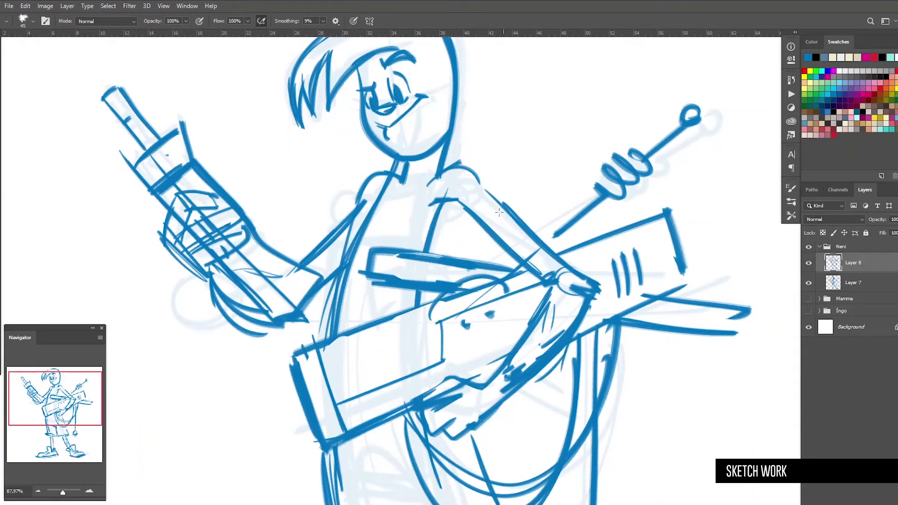
drag(403, 209, 432, 183)
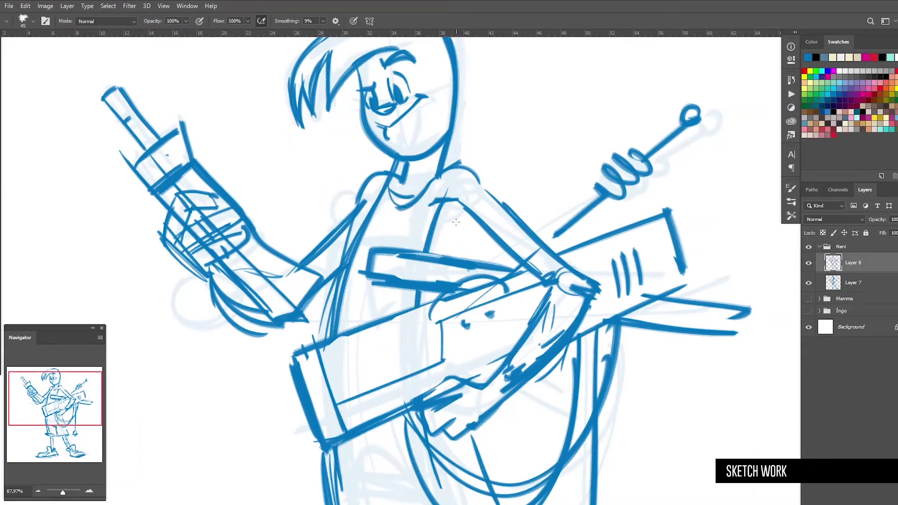
mouse_move(439, 259)
mouse_down()
mouse_move(443, 237)
mouse_move(491, 265)
mouse_move(509, 217)
mouse_move(493, 233)
mouse_up()
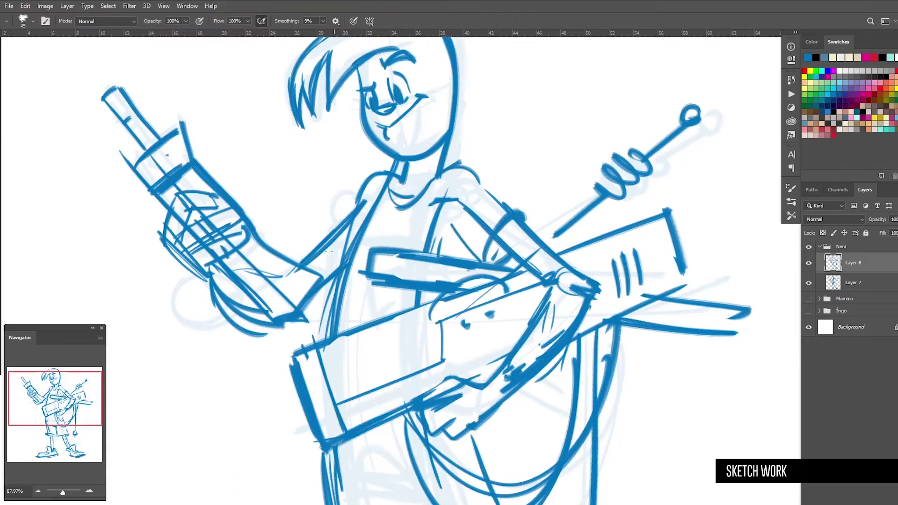
mouse_move(317, 291)
mouse_down()
mouse_move(310, 320)
mouse_move(327, 270)
mouse_up()
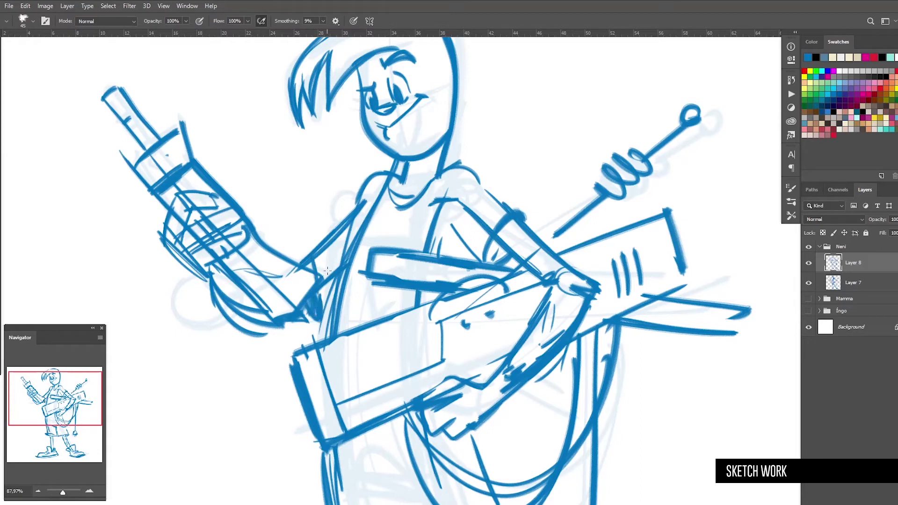
drag(450, 235, 349, 248)
drag(452, 280, 512, 306)
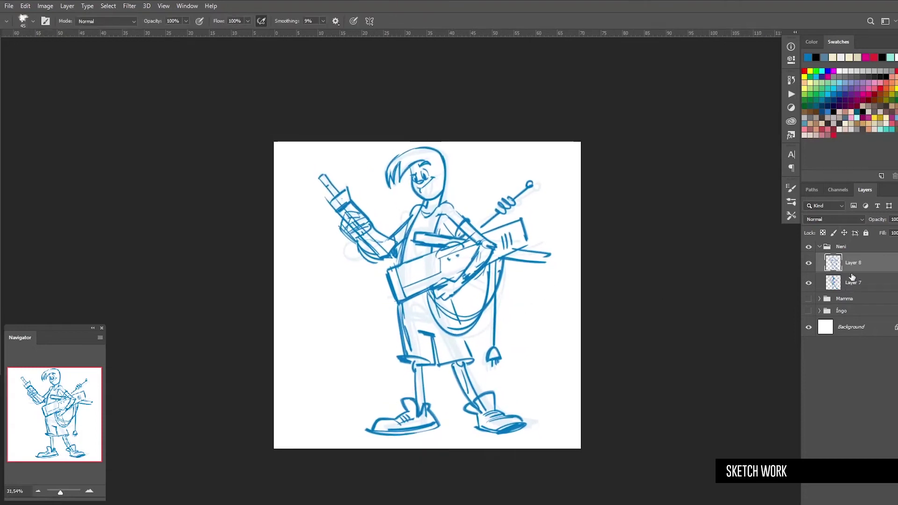
Lower the opacity of Layer 8 to 20% and add a new layer above it
key(v)
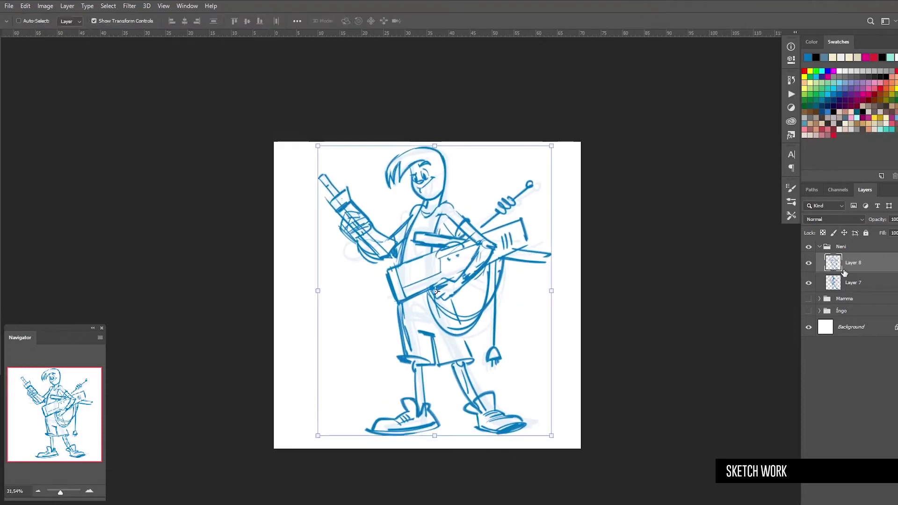
key(1)
key(2)
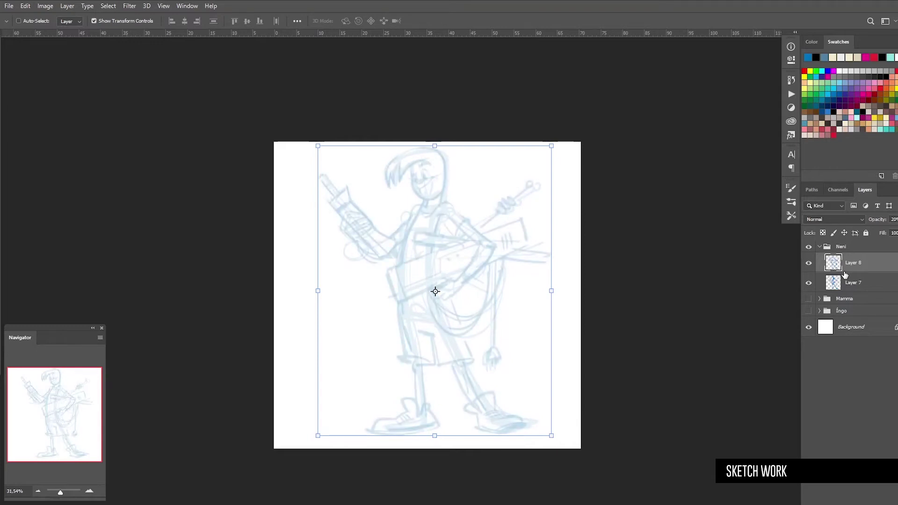
key(ctrl+shift+alt+n)
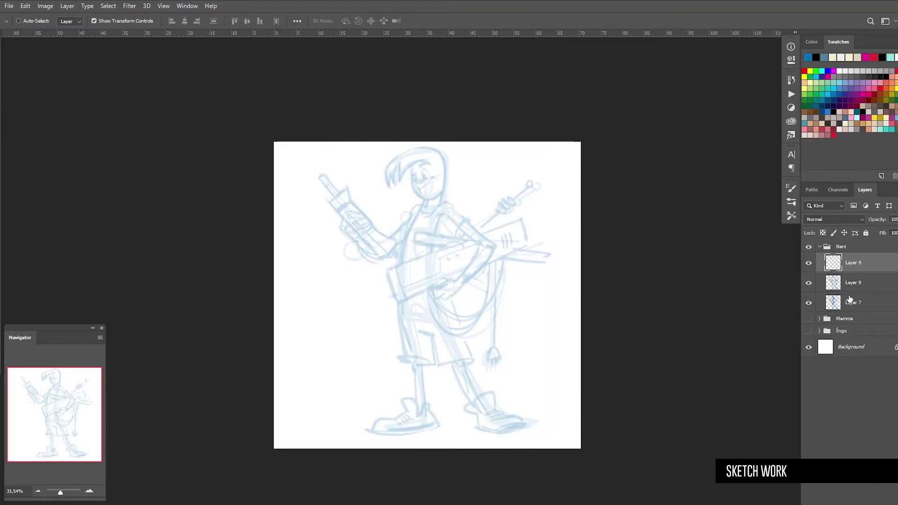
Draw the clean hair outline on the new layer, with pointed fringe strands and a rounded crown running down the back
key(z)
drag(433, 187, 478, 233)
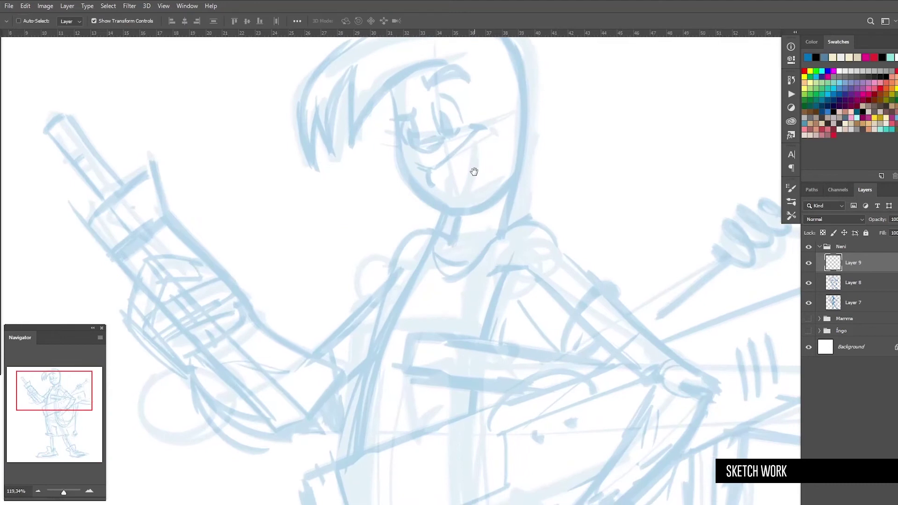
drag(475, 170, 476, 280)
drag(433, 215, 451, 253)
key(b)
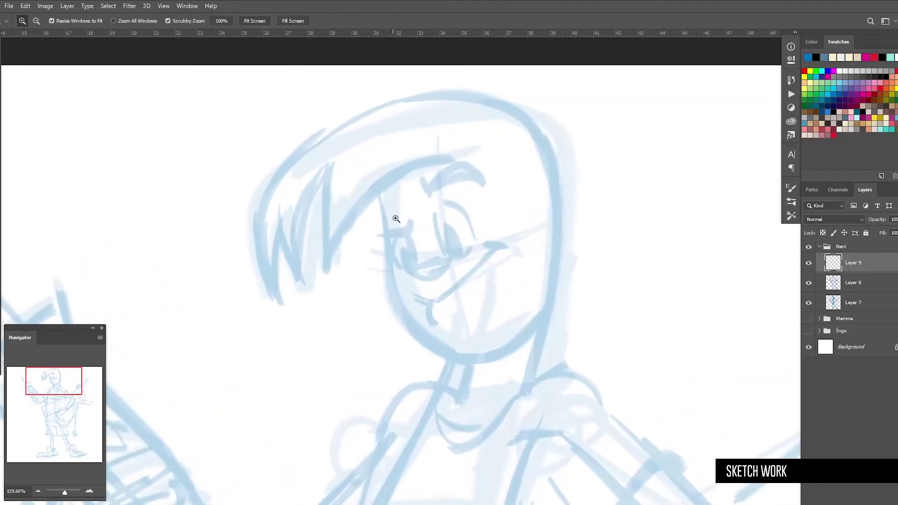
scroll(398, 220, up, 1)
mouse_move(446, 148)
mouse_down()
mouse_move(322, 265)
mouse_move(321, 299)
mouse_up()
mouse_move(322, 154)
mouse_down()
mouse_move(323, 288)
mouse_move(290, 253)
mouse_move(288, 292)
mouse_up()
drag(324, 154, 288, 295)
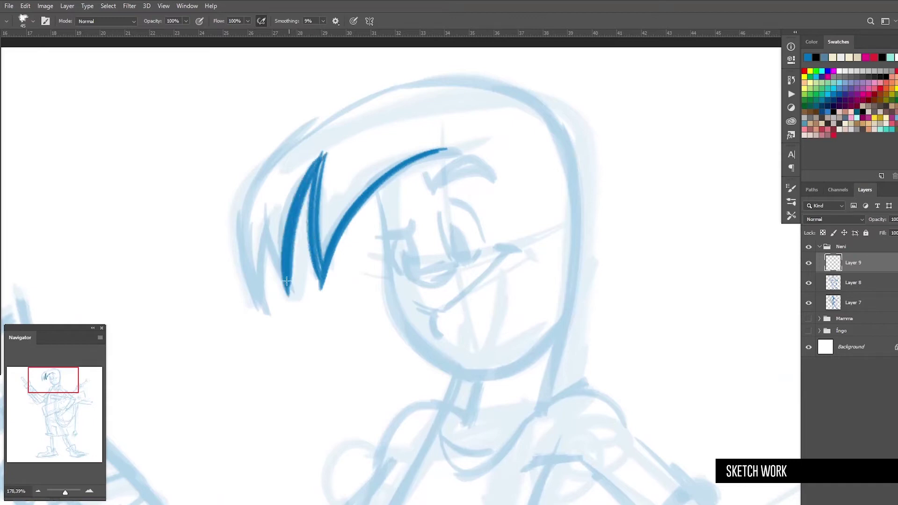
drag(263, 190, 286, 281)
mouse_move(266, 215)
mouse_down()
mouse_move(268, 315)
mouse_move(245, 180)
mouse_move(314, 123)
mouse_move(481, 75)
mouse_move(578, 239)
mouse_move(558, 347)
mouse_up()
drag(528, 101, 574, 278)
mouse_move(422, 84)
mouse_down()
mouse_move(534, 110)
mouse_move(397, 89)
mouse_up()
Draw the face contour from the fringe down the cheek and around the chin to the back hair line
mouse_move(374, 184)
mouse_down()
mouse_move(386, 253)
mouse_move(449, 381)
mouse_up()
key(ctrl+z)
mouse_move(376, 189)
mouse_down()
mouse_move(381, 299)
mouse_move(455, 386)
mouse_up()
mouse_move(369, 297)
mouse_down()
mouse_move(475, 388)
mouse_move(554, 327)
mouse_up()
drag(523, 374, 557, 330)
Draw the slanted smile with a cheek crease at its upper end and a short curved lip line below
key(ctrl+space)
drag(519, 307, 527, 302)
key(b)
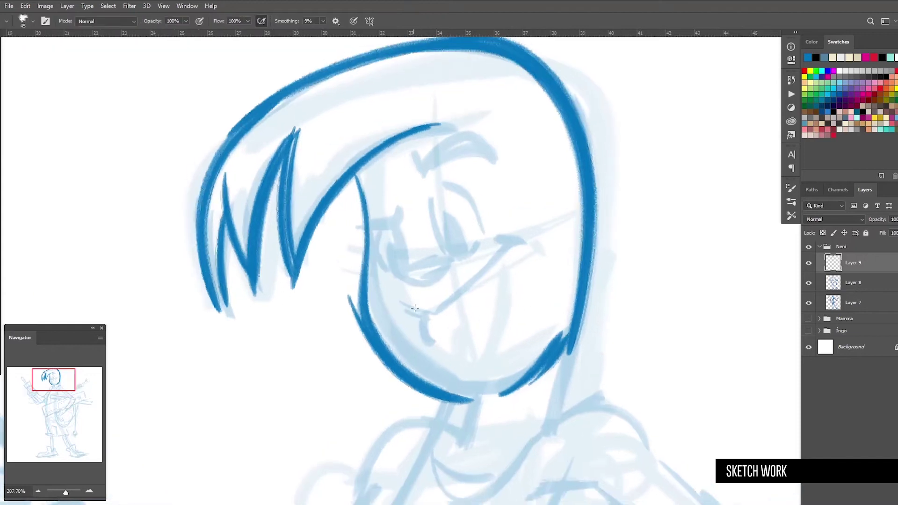
mouse_move(424, 307)
mouse_down()
mouse_move(465, 284)
mouse_move(513, 237)
mouse_up()
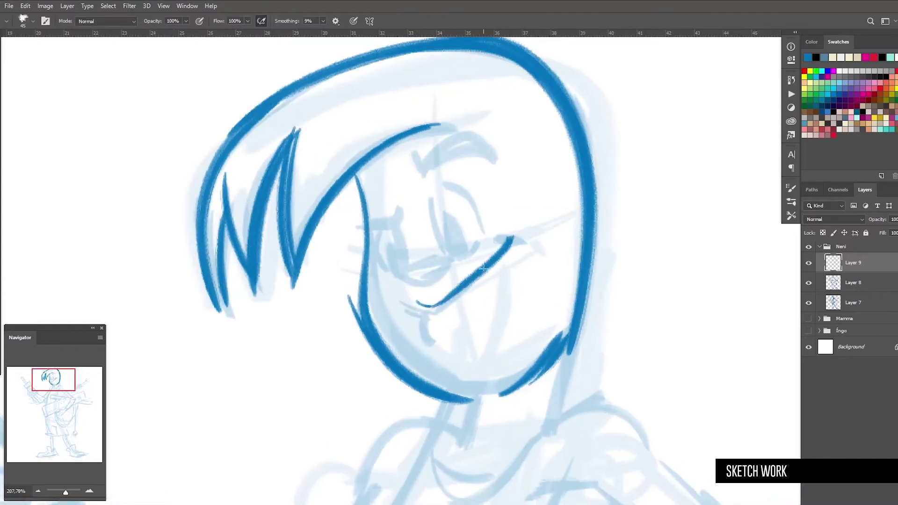
drag(424, 309, 410, 344)
mouse_move(416, 302)
mouse_down()
mouse_move(438, 306)
mouse_move(513, 235)
mouse_move(533, 244)
mouse_up()
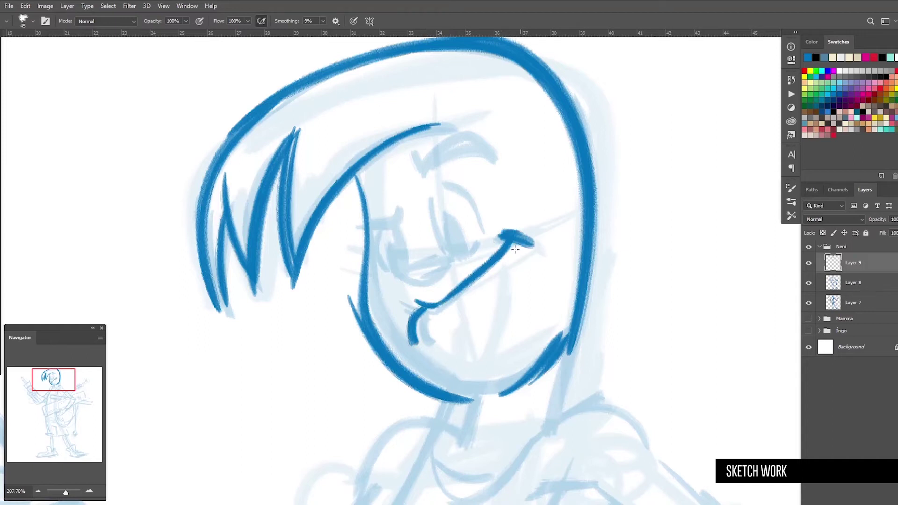
Draw the rounded nose and the eye nearest the fringe, with a flat heavy eyelid and a pupil
key(ctrl+space)
drag(437, 246, 461, 247)
key(b)
mouse_move(390, 280)
mouse_down()
mouse_move(435, 300)
mouse_move(450, 264)
mouse_move(395, 281)
mouse_move(403, 220)
mouse_up()
drag(398, 260, 382, 219)
mouse_move(390, 188)
mouse_down()
mouse_move(350, 218)
mouse_move(333, 215)
mouse_up()
mouse_move(334, 215)
mouse_down()
mouse_move(378, 212)
mouse_move(367, 277)
mouse_move(381, 282)
mouse_up()
drag(356, 227, 376, 283)
mouse_move(372, 244)
mouse_down()
mouse_move(385, 280)
mouse_move(378, 271)
mouse_move(390, 270)
mouse_move(402, 237)
mouse_up()
Draw the second eye with its pupil and curved outer lid, and add a thick arched eyebrow above it
drag(429, 186, 455, 263)
mouse_move(447, 220)
mouse_down()
mouse_move(456, 261)
mouse_move(454, 202)
mouse_move(464, 256)
mouse_up()
drag(496, 229, 487, 258)
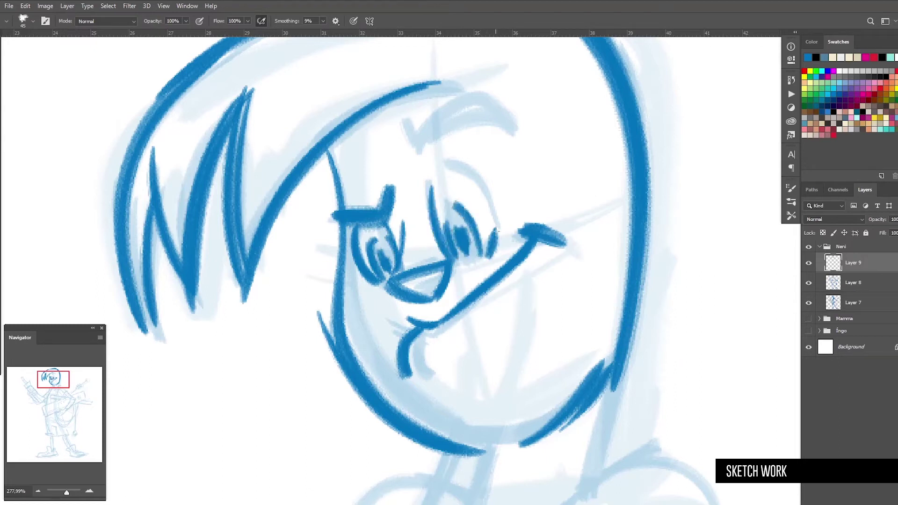
drag(453, 162, 497, 239)
mouse_move(390, 112)
mouse_down()
mouse_move(405, 142)
mouse_move(491, 134)
mouse_move(395, 117)
mouse_up()
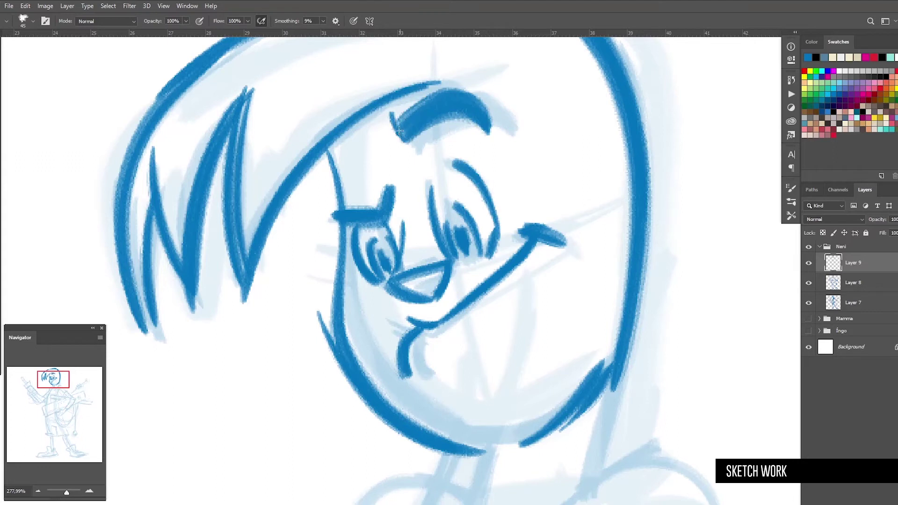
Draw the neck line under the chin and extend the back of the hair down towards the shoulder
key(ctrl+space)
drag(424, 160, 369, 162)
key(ctrl+space)
drag(469, 276, 505, 278)
mouse_move(411, 243)
mouse_down()
mouse_move(447, 256)
mouse_move(439, 263)
mouse_up()
drag(422, 257, 410, 294)
drag(509, 180, 501, 266)
key(ctrl+space)
mouse_move(511, 178)
mouse_down()
mouse_move(443, 184)
mouse_move(448, 212)
mouse_up()
key(ctrl+space)
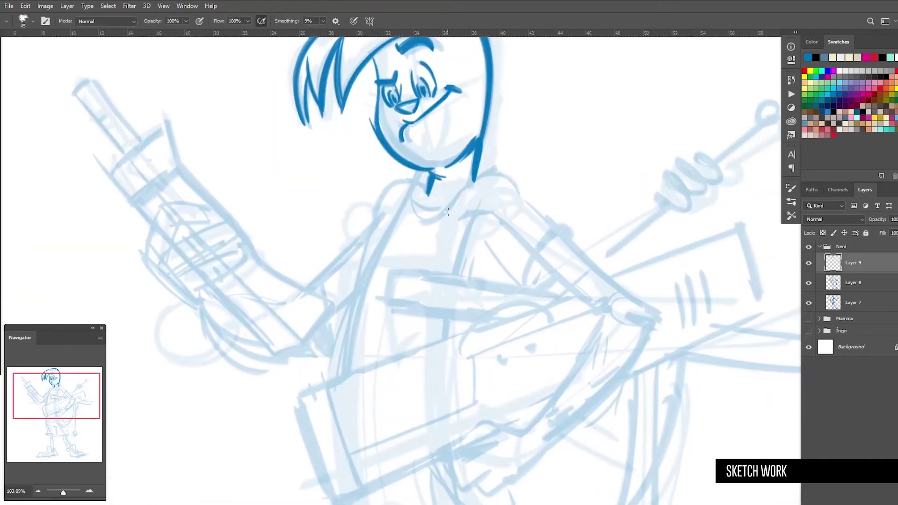
Draw the T-shirt's collar, shoulder line, curved sleeve hem and armpit folds on the device-holding arm's side
mouse_move(412, 188)
mouse_down()
mouse_move(446, 221)
mouse_move(484, 171)
mouse_move(558, 229)
mouse_up()
mouse_move(496, 171)
mouse_down()
mouse_move(575, 248)
mouse_move(524, 291)
mouse_up()
mouse_move(581, 240)
mouse_down()
mouse_move(525, 280)
mouse_move(473, 233)
mouse_move(470, 261)
mouse_up()
mouse_move(525, 295)
mouse_down()
mouse_move(557, 274)
mouse_move(477, 210)
mouse_move(524, 242)
mouse_up()
Draw the device-holding arm from the sleeve to the pointed elbow, and add the forearm's inner contour
mouse_move(505, 181)
mouse_down()
mouse_move(563, 240)
mouse_move(559, 231)
mouse_move(601, 261)
mouse_up()
mouse_move(573, 245)
mouse_down()
mouse_move(589, 266)
mouse_move(577, 272)
mouse_move(544, 213)
mouse_up()
drag(511, 190, 430, 299)
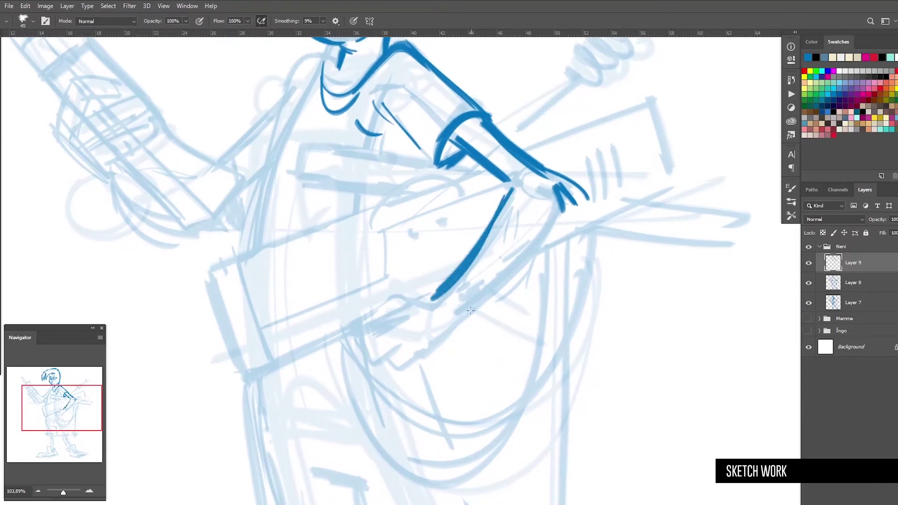
Draw the forearm's outer contour down to the wrist and outline the hand with its thumb and curled fingers
mouse_move(560, 200)
mouse_down()
mouse_move(458, 314)
mouse_move(455, 248)
mouse_move(412, 244)
mouse_move(368, 263)
mouse_up()
mouse_move(463, 243)
mouse_down()
mouse_move(376, 258)
mouse_move(361, 281)
mouse_move(422, 266)
mouse_move(400, 297)
mouse_up()
mouse_move(420, 266)
mouse_down()
mouse_move(400, 298)
mouse_move(429, 294)
mouse_move(423, 309)
mouse_move(449, 301)
mouse_move(495, 260)
mouse_move(437, 233)
mouse_move(403, 233)
mouse_move(489, 231)
mouse_up()
key(ctrl+space)
key(ctrl+space)
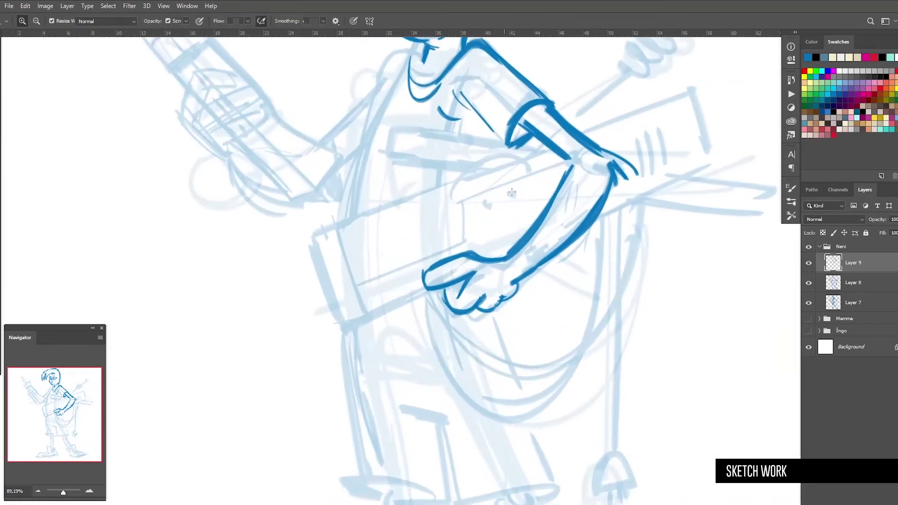
Draw the large carried device's long box outline, with its front end cap, small front marks and lower edge
drag(549, 148, 435, 187)
drag(493, 171, 287, 245)
mouse_move(417, 199)
mouse_down()
mouse_move(295, 244)
mouse_move(323, 318)
mouse_up()
mouse_move(284, 242)
mouse_down()
mouse_move(335, 335)
mouse_move(437, 292)
mouse_move(344, 336)
mouse_up()
drag(339, 229, 374, 312)
drag(307, 258, 324, 259)
mouse_move(345, 288)
mouse_down()
mouse_move(470, 240)
mouse_move(484, 192)
mouse_move(683, 114)
mouse_up()
Draw the device's rear end, the tip of the narrow plank behind it and the short vent lines near the elbow
mouse_move(585, 132)
mouse_down()
mouse_move(690, 91)
mouse_move(703, 153)
mouse_up()
drag(588, 230, 714, 162)
mouse_move(629, 208)
mouse_down()
mouse_move(713, 160)
mouse_move(718, 148)
mouse_up()
drag(637, 140, 646, 181)
drag(650, 140, 657, 174)
mouse_move(667, 160)
mouse_down()
mouse_move(612, 118)
mouse_move(599, 119)
mouse_up()
Draw the thin panel line along the large device's side face
mouse_move(370, 255)
mouse_down()
mouse_move(505, 310)
mouse_move(533, 258)
mouse_up()
mouse_move(542, 176)
mouse_down()
mouse_move(438, 326)
mouse_move(423, 318)
mouse_up()
key(ctrl+z)
mouse_move(361, 258)
mouse_down()
mouse_move(409, 361)
mouse_move(535, 249)
mouse_move(539, 195)
mouse_up()
Draw the looping cables beneath the large device and the straight cord hanging down to its plug
drag(499, 316, 574, 162)
drag(574, 165, 498, 313)
drag(529, 284, 560, 203)
mouse_move(525, 276)
mouse_down()
mouse_move(541, 158)
mouse_move(519, 179)
mouse_up()
mouse_move(476, 221)
mouse_down()
mouse_move(520, 91)
mouse_move(521, 313)
mouse_up()
mouse_move(522, 133)
mouse_down()
mouse_move(523, 313)
mouse_move(504, 353)
mouse_move(541, 345)
mouse_move(518, 314)
mouse_up()
mouse_move(519, 351)
mouse_down()
mouse_move(519, 373)
mouse_move(527, 372)
mouse_up()
mouse_move(537, 369)
mouse_down()
mouse_move(537, 335)
mouse_move(517, 330)
mouse_up()
Add small detail marks on the large device and shade the plank where it passes behind it
key(ctrl+space)
mouse_move(545, 294)
mouse_down()
mouse_move(479, 247)
mouse_move(484, 222)
mouse_move(550, 260)
mouse_up()
click(499, 255)
click(527, 241)
key(ctrl+space)
mouse_move(547, 204)
mouse_down()
mouse_move(499, 199)
mouse_move(526, 196)
mouse_move(518, 172)
mouse_move(535, 177)
mouse_move(462, 173)
mouse_move(508, 201)
mouse_move(552, 189)
mouse_move(512, 187)
mouse_up()
key(ctrl+space)
drag(643, 218, 709, 227)
drag(664, 205, 705, 228)
drag(642, 220, 665, 204)
Draw the antenna rising behind the device, with its coiled spring, straight rod and ball tip
mouse_move(627, 145)
mouse_down()
mouse_move(578, 206)
mouse_move(584, 212)
mouse_up()
mouse_move(522, 237)
mouse_down()
mouse_move(576, 190)
mouse_move(515, 240)
mouse_move(566, 203)
mouse_move(566, 188)
mouse_move(599, 181)
mouse_move(579, 154)
mouse_move(617, 155)
mouse_move(649, 121)
mouse_up()
key(ctrl+space)
drag(489, 183, 451, 182)
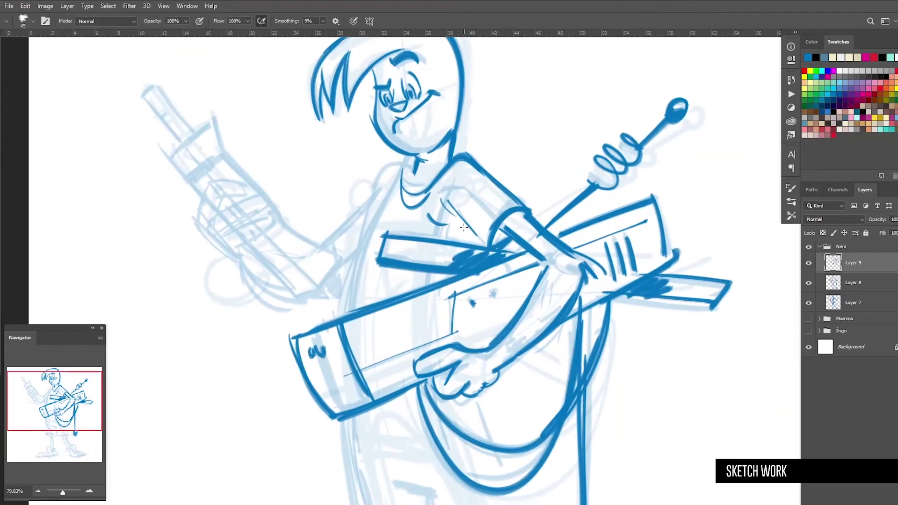
Draw the vertical garment lines on the chest, above and below the plank
mouse_move(463, 220)
mouse_down()
mouse_move(458, 243)
mouse_move(451, 238)
mouse_up()
drag(401, 169, 403, 240)
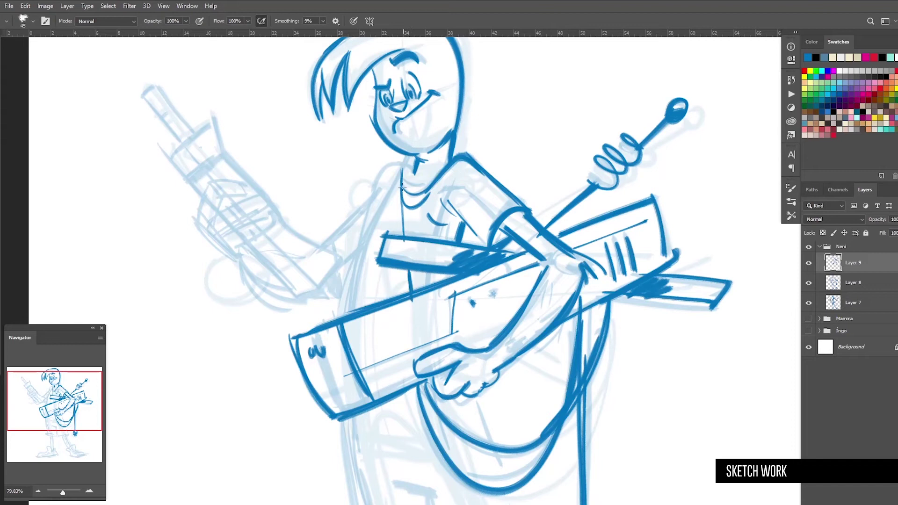
drag(392, 327, 390, 251)
mouse_move(392, 310)
mouse_down()
mouse_move(412, 332)
mouse_move(427, 329)
mouse_move(409, 219)
mouse_up()
Outline the shorts with both outer sides, the crotch folds and the curved leg hems
mouse_move(333, 247)
mouse_down()
mouse_move(342, 304)
mouse_move(332, 386)
mouse_move(368, 401)
mouse_move(421, 391)
mouse_move(381, 398)
mouse_move(422, 340)
mouse_move(417, 323)
mouse_move(367, 327)
mouse_move(366, 356)
mouse_up()
mouse_move(416, 324)
mouse_down()
mouse_move(436, 395)
mouse_move(476, 406)
mouse_up()
mouse_move(444, 397)
mouse_down()
mouse_move(522, 368)
mouse_move(501, 395)
mouse_up()
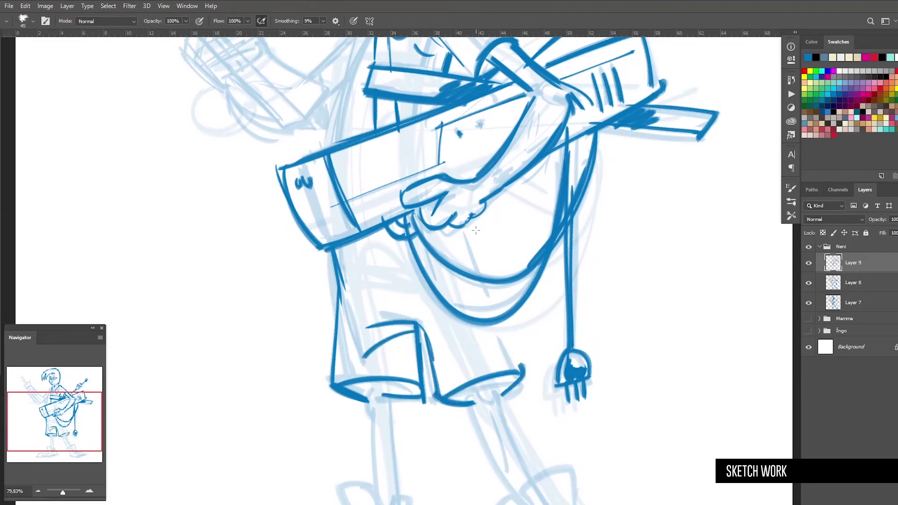
drag(473, 221, 482, 313)
drag(481, 283, 522, 370)
Add the shorts' fly line, front pocket curve, side pocket and a crease across one leg
mouse_move(380, 235)
mouse_down()
mouse_move(396, 319)
mouse_move(411, 312)
mouse_up()
drag(433, 231, 471, 253)
drag(435, 313, 428, 245)
drag(318, 217, 328, 286)
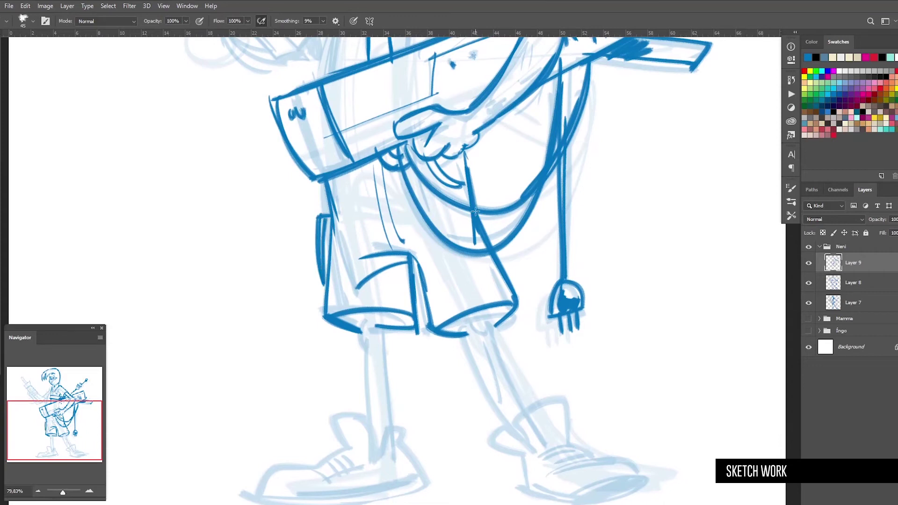
drag(495, 278, 439, 298)
Draw both lower legs from the shorts' hems down to the shoes, with a small knee bump
scroll(379, 260, down, 3)
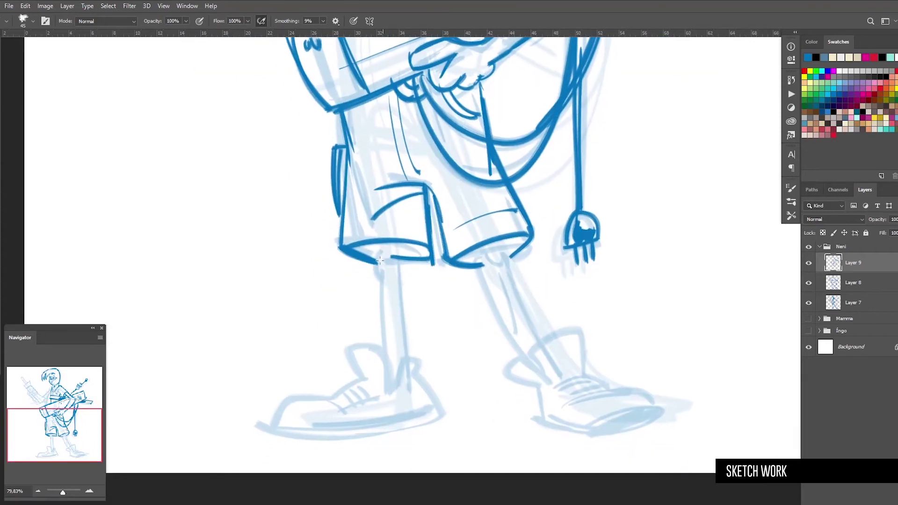
drag(374, 255, 379, 274)
drag(373, 247, 401, 361)
drag(380, 272, 381, 347)
mouse_move(483, 255)
mouse_down()
mouse_move(511, 337)
mouse_move(498, 301)
mouse_up()
drag(501, 243, 541, 336)
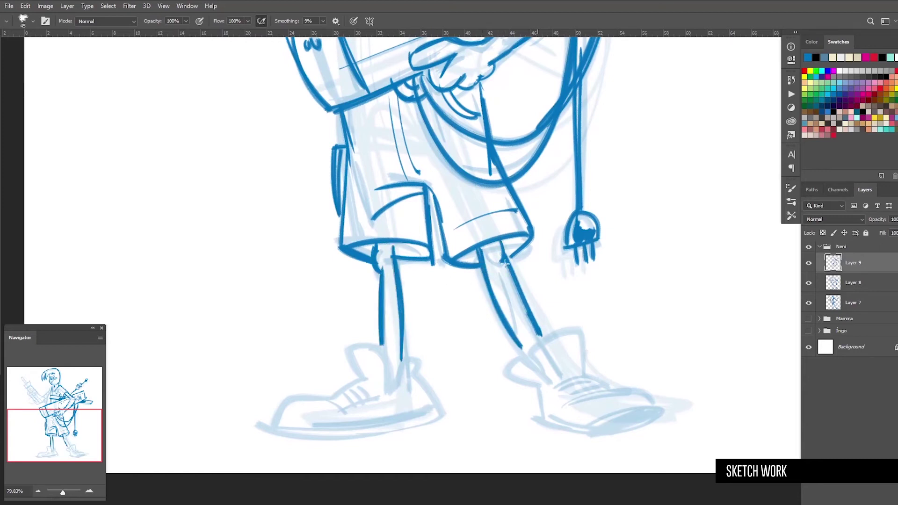
Outline the shoe under the straight leg, with its raised tongue, rounded toe, sole, heel and back flap
scroll(505, 264, down, 5)
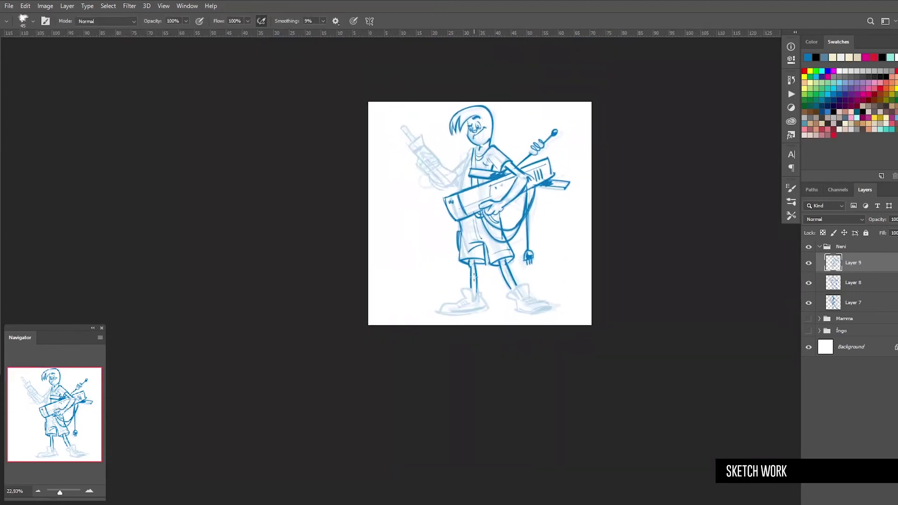
scroll(473, 277, up, 4)
scroll(481, 221, up, 3)
mouse_move(513, 369)
mouse_down()
mouse_move(512, 308)
mouse_move(476, 284)
mouse_move(476, 346)
mouse_up()
mouse_move(447, 286)
mouse_down()
mouse_move(466, 339)
mouse_move(519, 333)
mouse_up()
mouse_move(518, 338)
mouse_down()
mouse_move(517, 208)
mouse_move(409, 251)
mouse_move(377, 244)
mouse_move(314, 299)
mouse_up()
drag(344, 249, 410, 252)
mouse_move(302, 300)
mouse_down()
mouse_move(458, 320)
mouse_move(574, 303)
mouse_up()
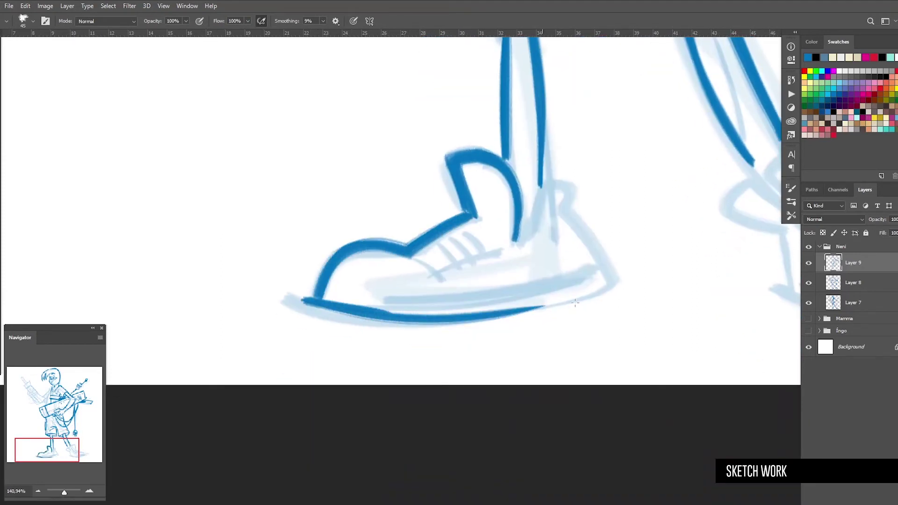
drag(613, 277, 543, 308)
mouse_move(522, 240)
mouse_down()
mouse_move(564, 182)
mouse_move(567, 220)
mouse_move(526, 233)
mouse_move(543, 180)
mouse_up()
mouse_move(569, 221)
mouse_down()
mouse_move(607, 284)
mouse_move(585, 245)
mouse_up()
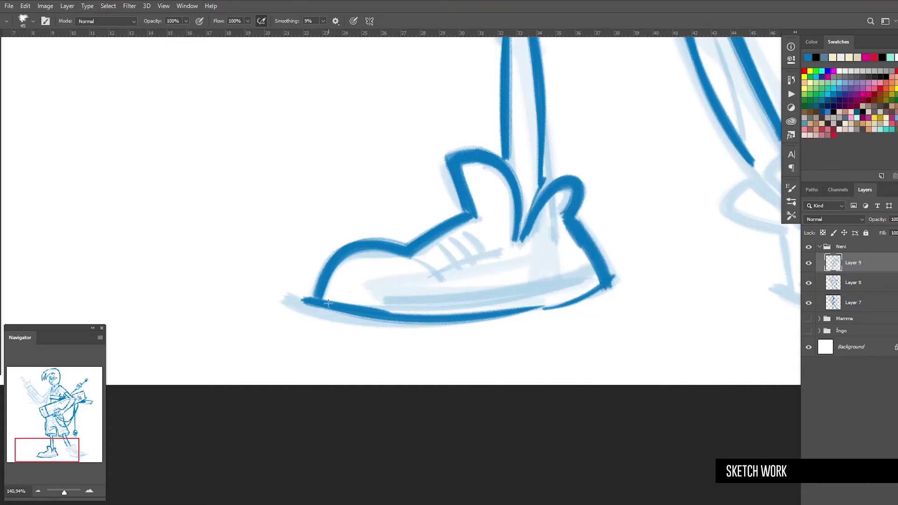
drag(329, 303, 570, 305)
mouse_move(612, 280)
mouse_down()
mouse_move(417, 335)
mouse_move(436, 292)
mouse_move(566, 228)
mouse_up()
key(ctrl+z)
key(ctrl+z)
Try a sole stripe with small marks, a toe-cap curve and lace lines on the shoe
drag(397, 315, 579, 265)
drag(488, 303, 520, 299)
mouse_move(421, 251)
mouse_down()
mouse_move(448, 269)
mouse_move(466, 257)
mouse_up()
mouse_move(451, 229)
mouse_down()
mouse_move(482, 253)
mouse_move(490, 240)
mouse_up()
mouse_move(438, 272)
mouse_down()
mouse_move(503, 237)
mouse_move(472, 230)
mouse_up()
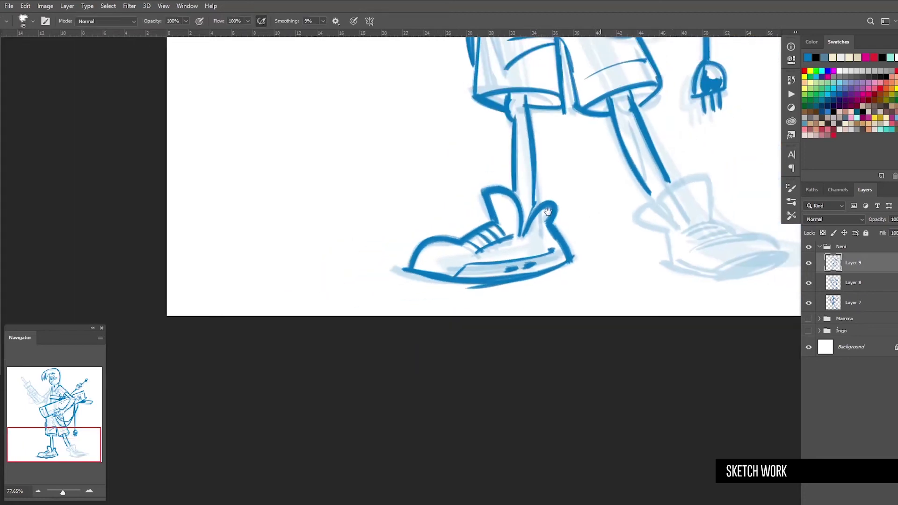
Undo the last sole stripe and lace strokes on the shoe
drag(620, 231, 423, 231)
key(ctrl+z)
key(ctrl+z)
key(ctrl+z)
key(ctrl+z)
key(ctrl+z)
key(ctrl+z)
key(ctrl+z)
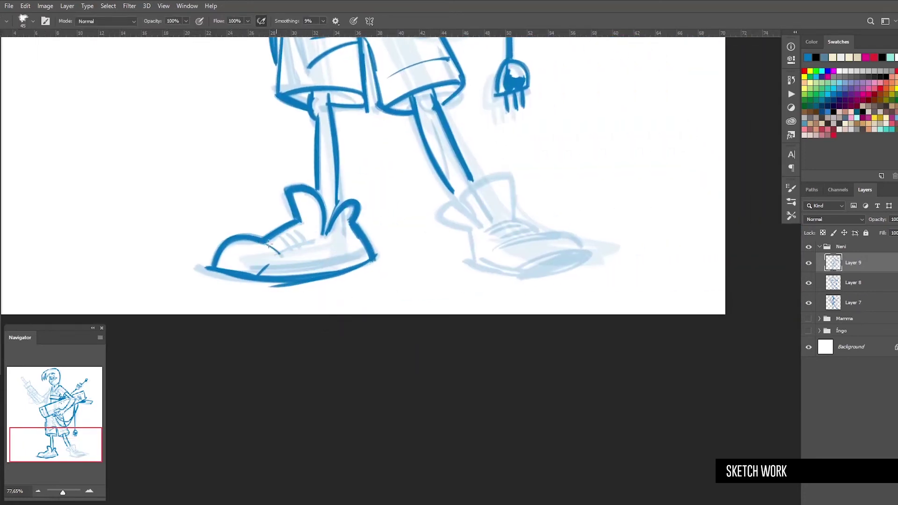
Redraw the first shoe's laces and draw the other shoe with its tongue, laces and sole
mouse_move(304, 226)
mouse_down()
mouse_move(315, 244)
mouse_move(280, 249)
mouse_move(291, 246)
mouse_up()
drag(293, 225, 304, 241)
mouse_move(481, 225)
mouse_down()
mouse_move(483, 180)
mouse_move(516, 212)
mouse_move(470, 184)
mouse_move(480, 226)
mouse_up()
mouse_move(459, 202)
mouse_down()
mouse_move(448, 205)
mouse_move(467, 229)
mouse_move(467, 267)
mouse_move(517, 276)
mouse_move(574, 255)
mouse_up()
mouse_move(523, 276)
mouse_down()
mouse_move(588, 252)
mouse_move(558, 269)
mouse_move(519, 264)
mouse_move(537, 232)
mouse_move(583, 255)
mouse_up()
mouse_move(551, 226)
mouse_down()
mouse_move(580, 240)
mouse_move(490, 241)
mouse_move(488, 231)
mouse_up()
drag(529, 218, 442, 215)
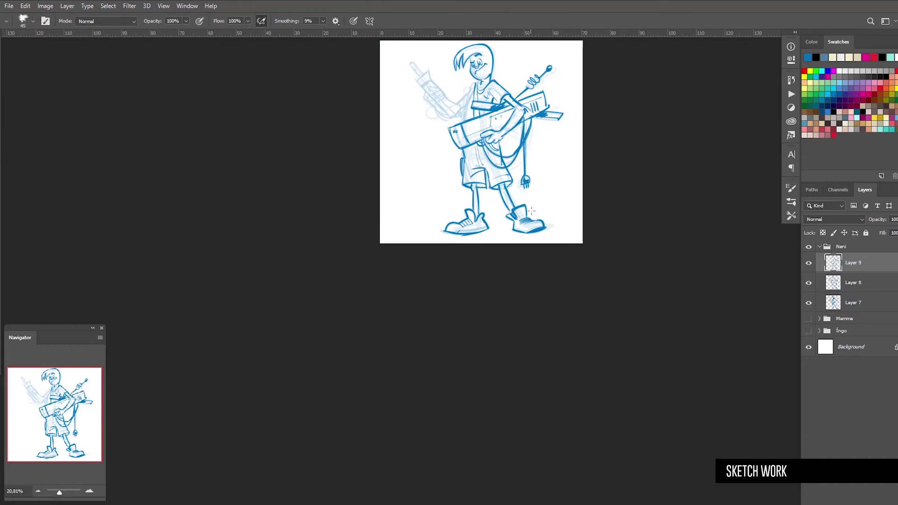
Draw the torso's long side contour and the raised arm's shoulder and T-shirt sleeve in full-screen view
drag(500, 180, 472, 271)
drag(438, 209, 503, 252)
drag(465, 200, 413, 358)
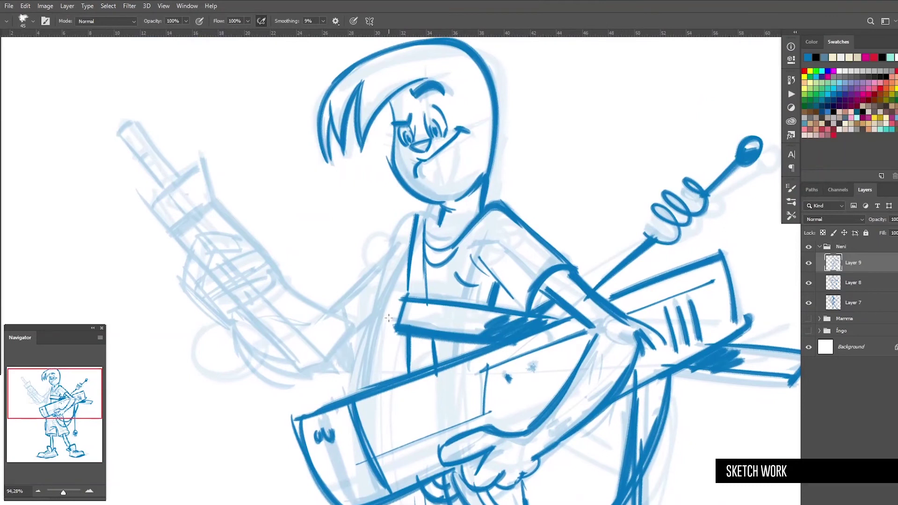
key(f)
drag(364, 364, 416, 224)
mouse_move(394, 226)
mouse_down()
mouse_move(471, 245)
mouse_move(455, 276)
mouse_up()
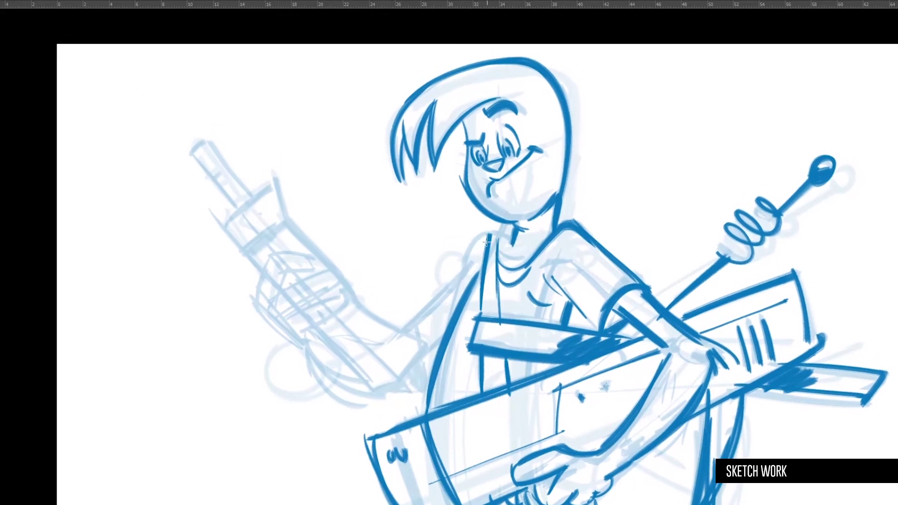
mouse_move(415, 316)
mouse_down()
mouse_move(438, 355)
mouse_move(462, 263)
mouse_move(482, 239)
mouse_move(513, 245)
mouse_move(468, 266)
mouse_move(514, 268)
mouse_move(523, 198)
mouse_up()
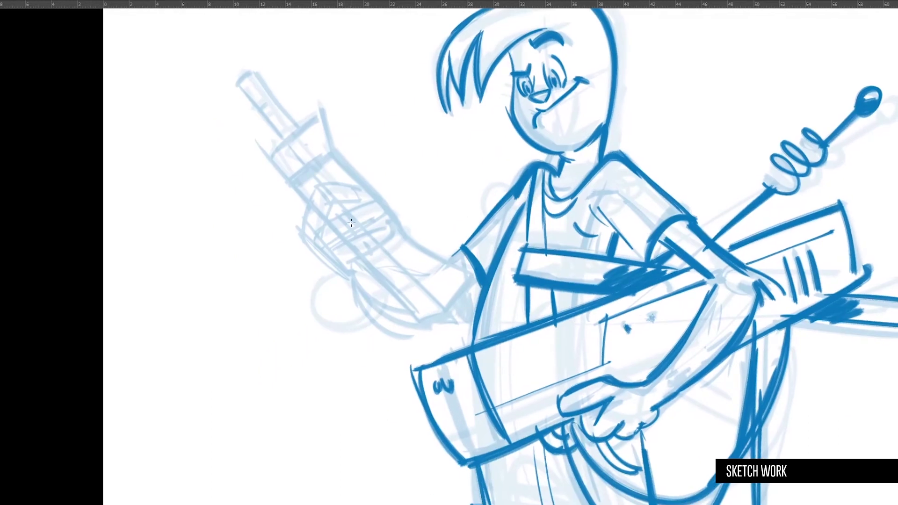
Draw the raised hand with its thumb and curled fingers, and the edges of the gadget's handle below it
mouse_move(352, 264)
mouse_down()
mouse_move(303, 230)
mouse_move(337, 178)
mouse_up()
mouse_move(306, 236)
mouse_down()
mouse_move(299, 194)
mouse_move(333, 174)
mouse_move(326, 201)
mouse_move(346, 178)
mouse_move(326, 204)
mouse_up()
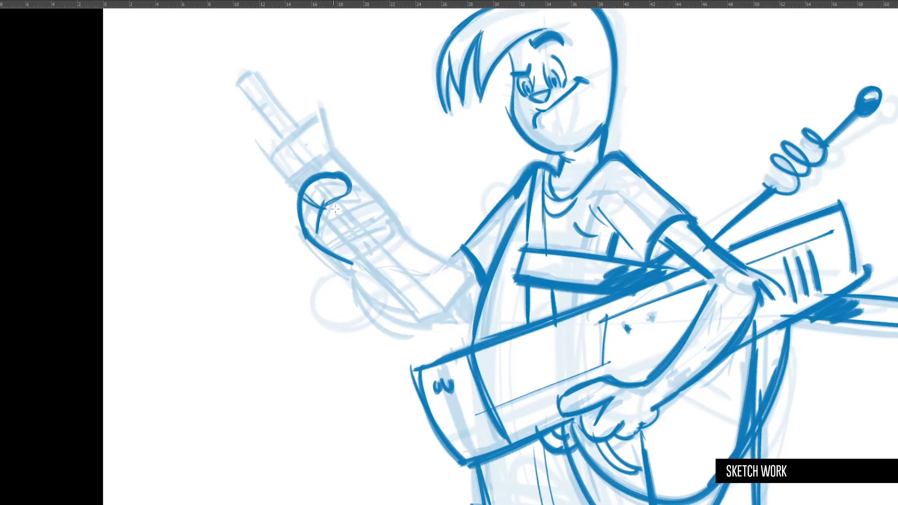
mouse_move(314, 233)
mouse_down()
mouse_move(352, 206)
mouse_move(389, 200)
mouse_move(366, 202)
mouse_up()
mouse_move(338, 242)
mouse_down()
mouse_move(363, 230)
mouse_move(388, 239)
mouse_move(354, 264)
mouse_move(400, 322)
mouse_move(388, 339)
mouse_move(397, 344)
mouse_move(434, 319)
mouse_up()
drag(369, 262, 424, 320)
drag(421, 320, 449, 306)
drag(383, 247, 440, 298)
Draw the raised forearm's contour to the elbow and sleeve, and darken the gadget's handle
mouse_move(390, 255)
mouse_down()
mouse_move(445, 305)
mouse_move(472, 275)
mouse_move(422, 251)
mouse_move(389, 215)
mouse_up()
drag(420, 249, 389, 213)
drag(444, 305, 466, 281)
mouse_move(379, 248)
mouse_down()
mouse_move(407, 279)
mouse_move(396, 293)
mouse_move(443, 306)
mouse_move(482, 283)
mouse_move(457, 298)
mouse_up()
drag(465, 252, 478, 278)
drag(470, 268, 414, 283)
click(409, 203)
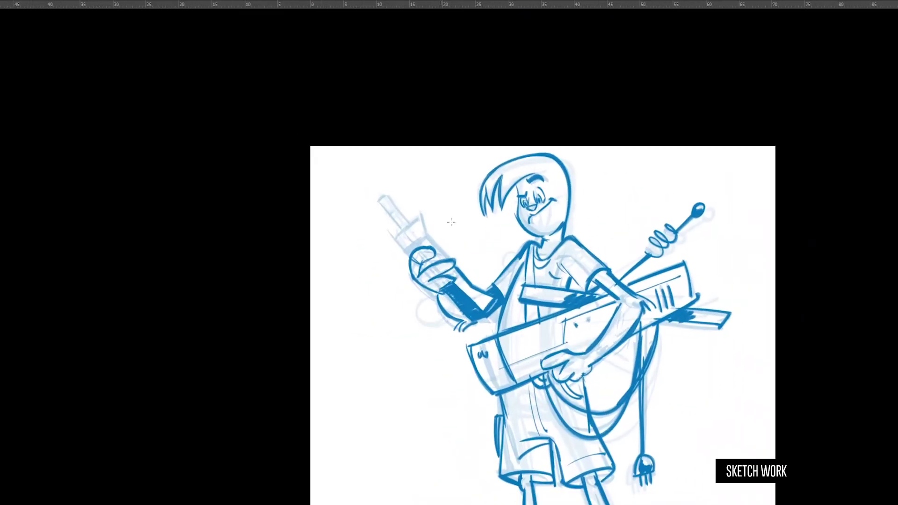
Rotate the canvas and outline the handheld gadget's box-shaped body above the fist
drag(436, 198, 508, 212)
mouse_move(442, 233)
mouse_down()
mouse_move(493, 262)
mouse_move(452, 272)
mouse_move(443, 259)
mouse_move(457, 268)
mouse_up()
drag(474, 166, 452, 235)
mouse_move(414, 282)
mouse_down()
mouse_move(429, 223)
mouse_move(421, 255)
mouse_up()
drag(450, 297, 468, 239)
mouse_move(428, 223)
mouse_down()
mouse_move(471, 235)
mouse_move(452, 238)
mouse_move(474, 168)
mouse_move(520, 198)
mouse_move(542, 159)
mouse_move(512, 255)
mouse_move(472, 258)
mouse_move(467, 269)
mouse_up()
drag(466, 229, 492, 235)
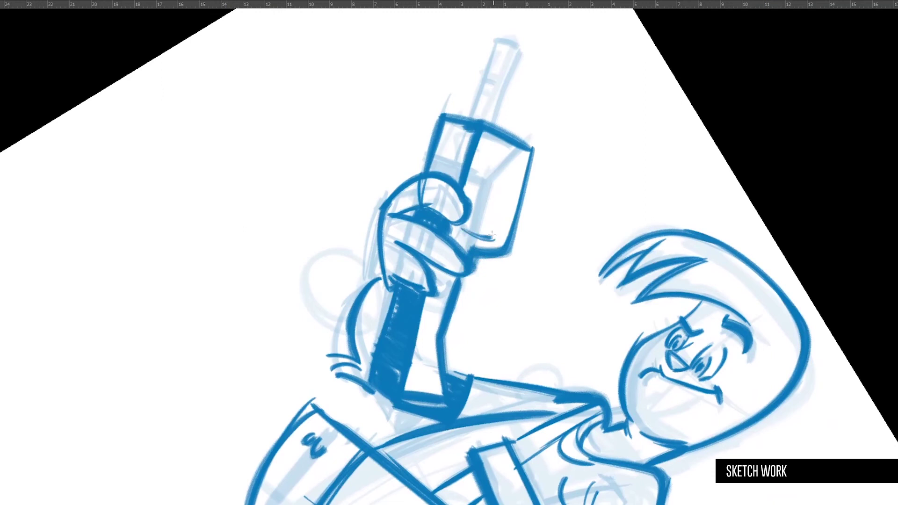
Add vent lines to the handheld gadget's body and draw its narrow banded tip
mouse_move(491, 154)
mouse_down()
mouse_move(521, 165)
mouse_move(519, 176)
mouse_up()
drag(491, 176, 512, 182)
mouse_move(474, 117)
mouse_down()
mouse_move(457, 212)
mouse_move(489, 131)
mouse_move(508, 130)
mouse_up()
drag(478, 223, 510, 134)
drag(475, 172, 489, 173)
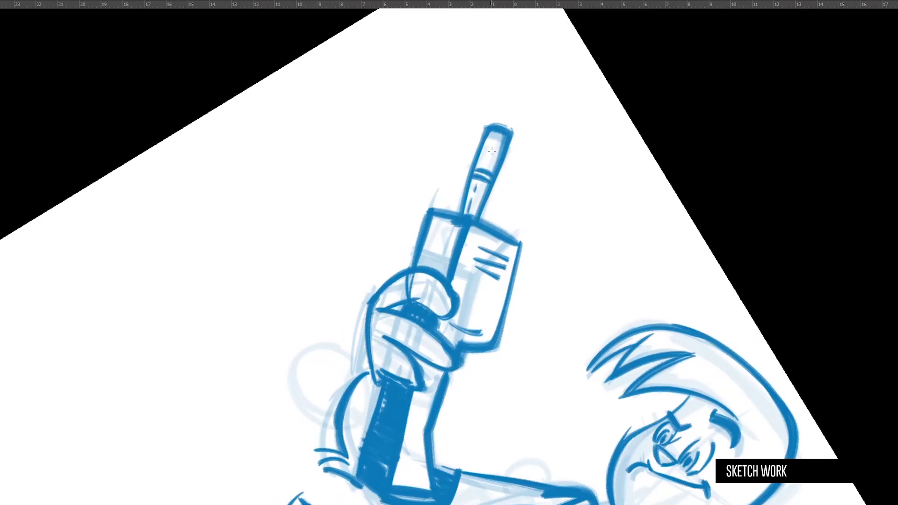
drag(492, 142, 491, 150)
key(Escape)
Review the whole character's line sketch and leave full-screen view
scroll(486, 265, down, 3)
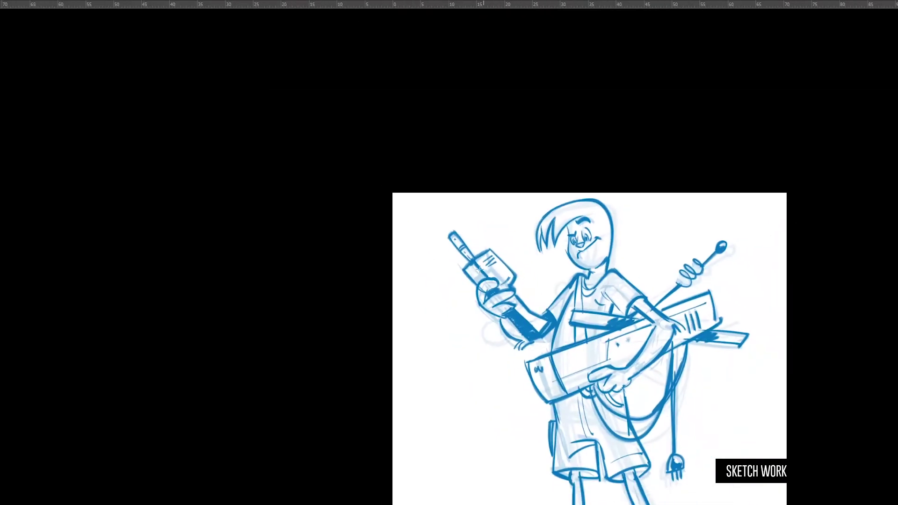
drag(548, 330, 475, 295)
drag(539, 278, 513, 276)
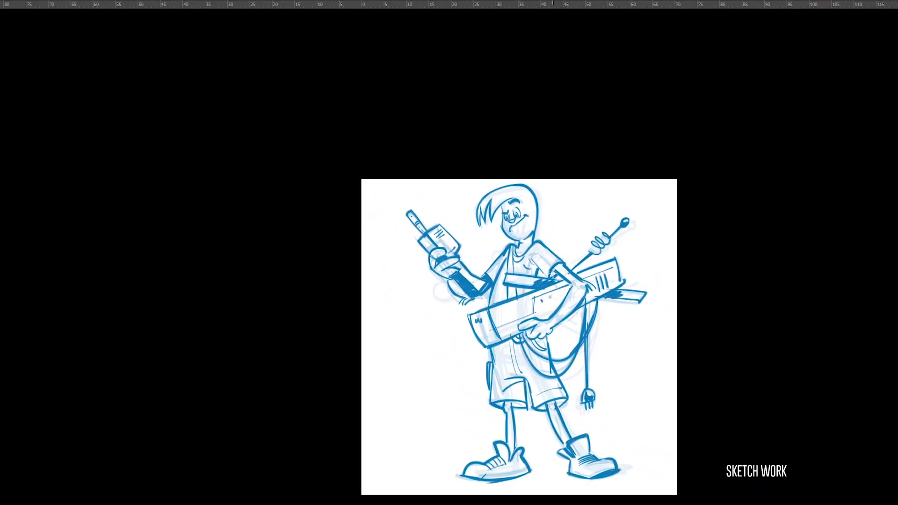
scroll(554, 342, up, 1)
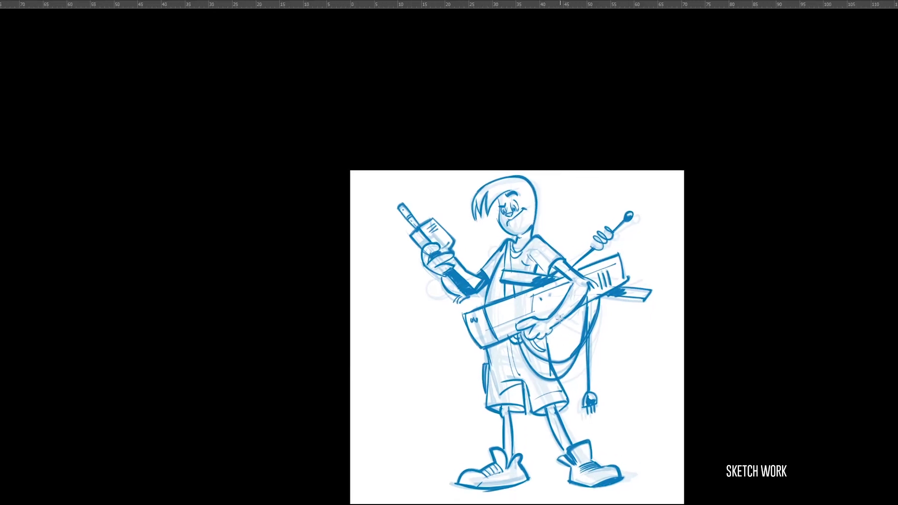
scroll(559, 319, up, 2)
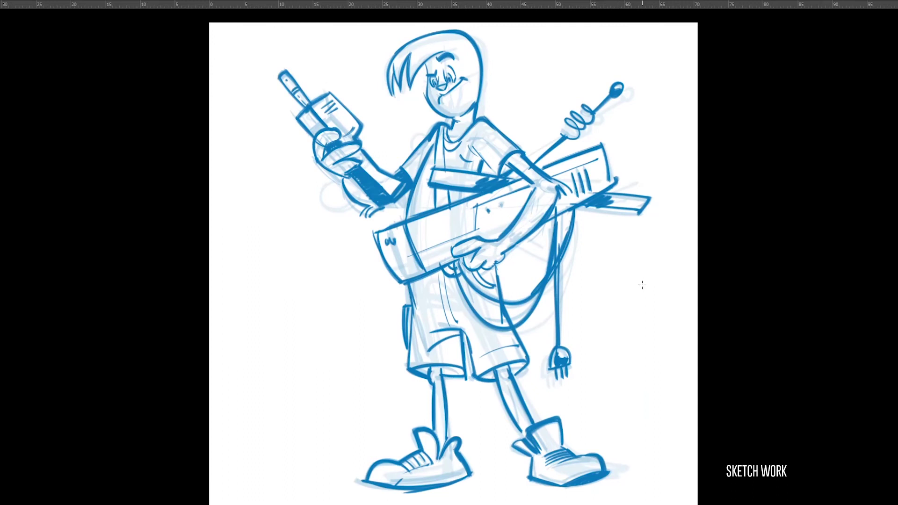
key(f)
mouse_move(586, 322)
mouse_down()
mouse_move(552, 313)
mouse_move(562, 315)
mouse_up()
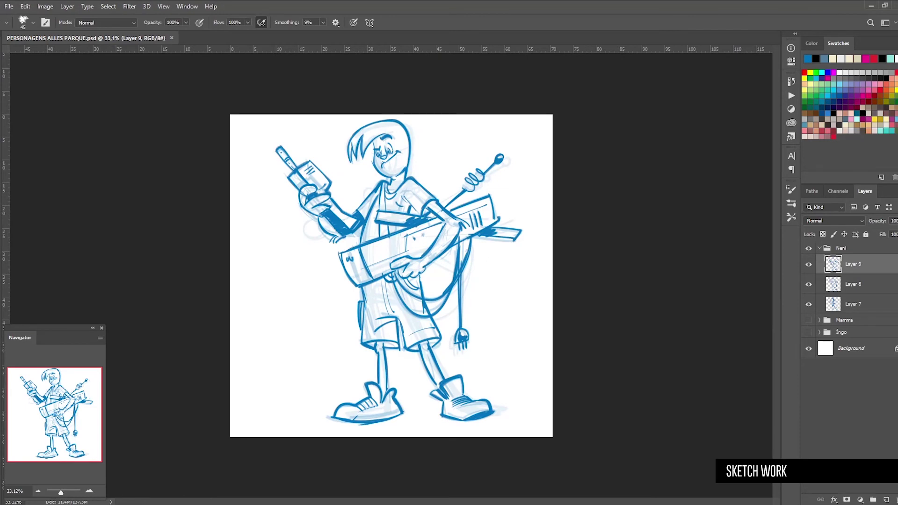
click(660, 504)
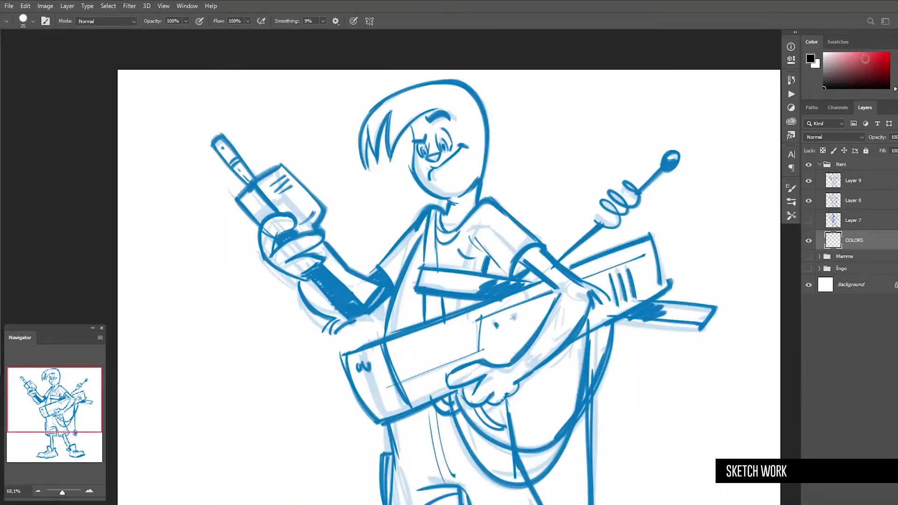
Show the colour swatches, enlarge their list and pick yellow for painting on the COLORS layer
click(838, 41)
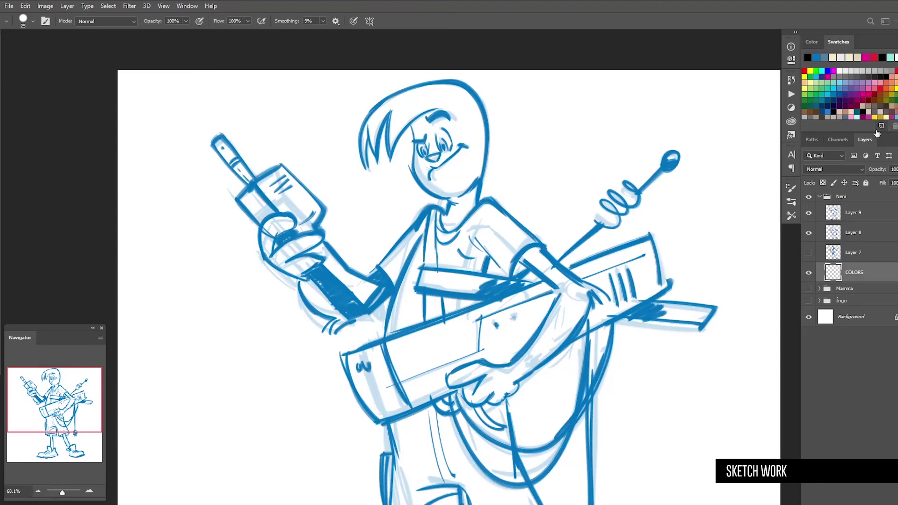
drag(883, 132, 883, 162)
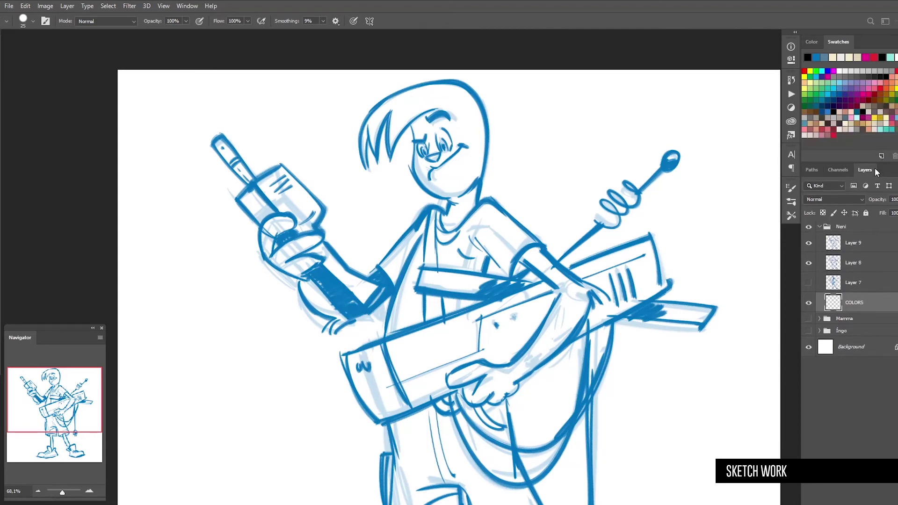
click(852, 121)
click(876, 116)
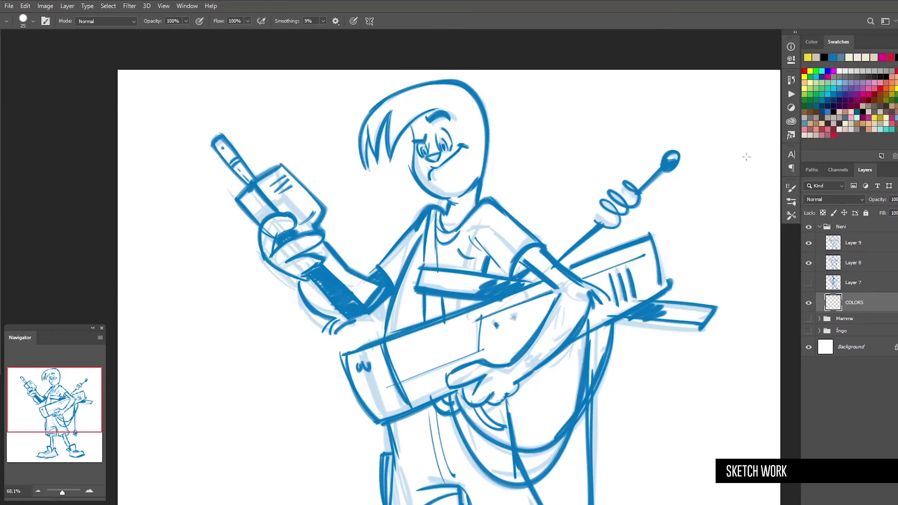
Set the round brush to 70 px and paint the character's hair, face and neck yellow
right_click(553, 169)
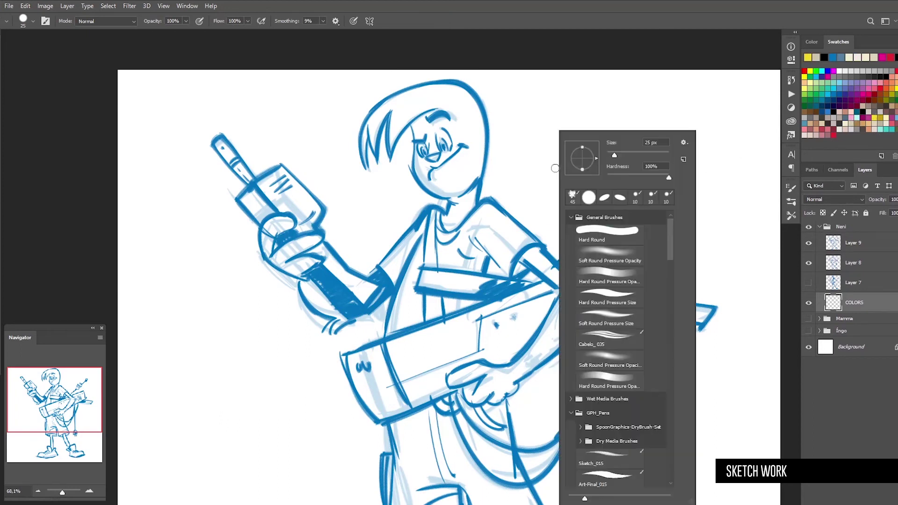
click(629, 153)
click(581, 21)
click(561, 86)
key(ctrl+z)
mouse_move(405, 120)
mouse_down()
mouse_move(390, 131)
mouse_move(405, 106)
mouse_move(369, 131)
mouse_up()
mouse_move(417, 98)
mouse_down()
mouse_move(432, 186)
mouse_move(441, 137)
mouse_move(452, 192)
mouse_move(457, 121)
mouse_move(458, 218)
mouse_move(473, 141)
mouse_move(473, 162)
mouse_move(454, 97)
mouse_move(444, 97)
mouse_move(457, 98)
mouse_move(419, 113)
mouse_move(432, 146)
mouse_up()
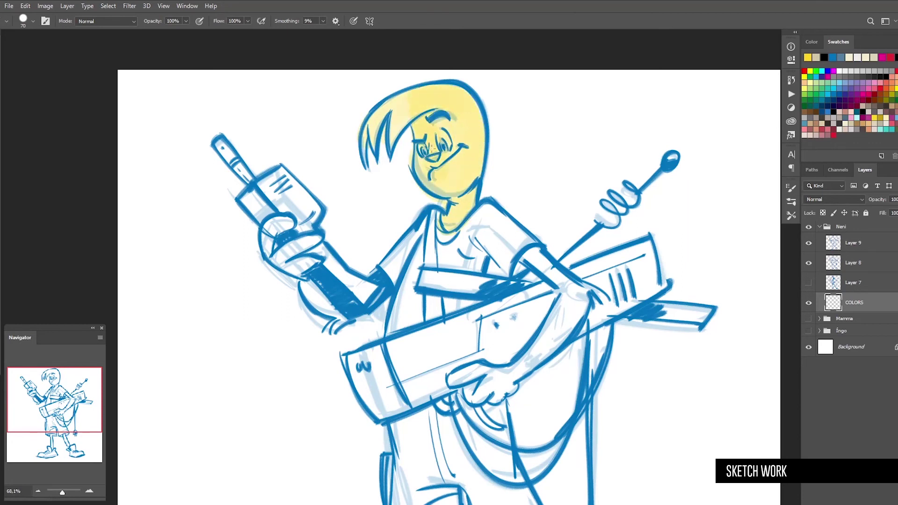
mouse_move(421, 99)
mouse_down()
mouse_move(470, 191)
mouse_move(445, 223)
mouse_move(422, 172)
mouse_move(448, 173)
mouse_move(407, 102)
mouse_move(423, 131)
mouse_move(433, 90)
mouse_move(395, 136)
mouse_up()
Paint both arms, both hands and both lower legs yellow on the COLORS layer
mouse_move(281, 222)
mouse_down()
mouse_move(269, 248)
mouse_move(276, 255)
mouse_move(296, 248)
mouse_move(284, 260)
mouse_move(313, 265)
mouse_move(312, 253)
mouse_move(330, 307)
mouse_move(314, 299)
mouse_move(338, 318)
mouse_up()
mouse_move(480, 364)
mouse_down()
mouse_move(462, 294)
mouse_move(457, 302)
mouse_move(486, 323)
mouse_move(557, 230)
mouse_move(538, 243)
mouse_move(535, 206)
mouse_move(518, 186)
mouse_move(539, 205)
mouse_move(510, 217)
mouse_up()
drag(494, 314, 475, 242)
drag(444, 302, 452, 364)
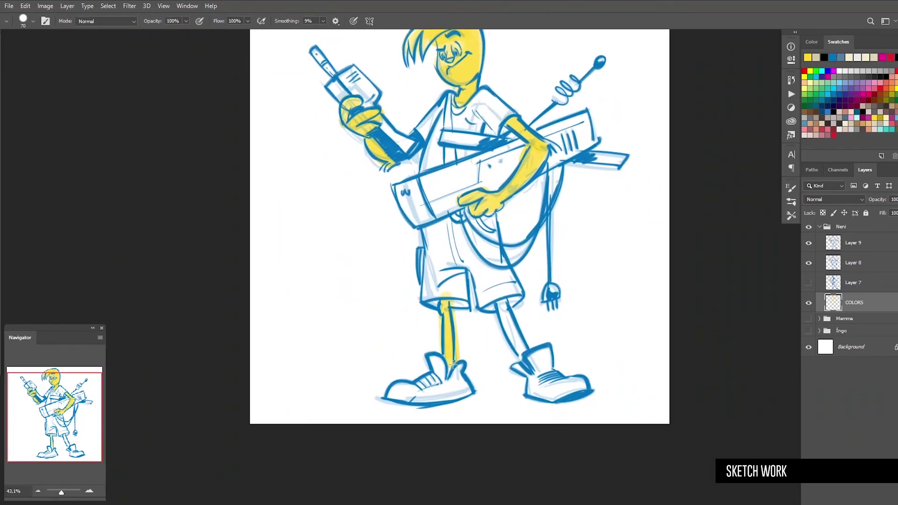
drag(510, 335, 520, 354)
drag(508, 279, 484, 279)
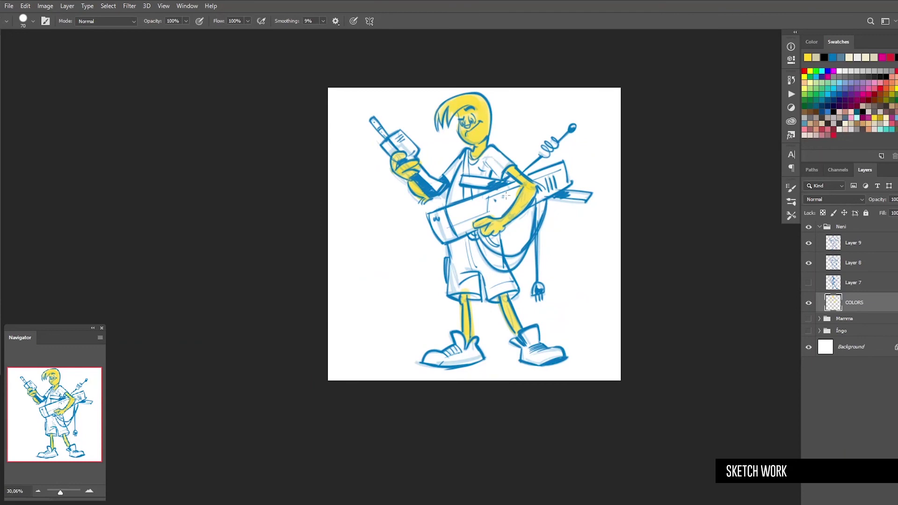
mouse_move(489, 159)
mouse_down()
mouse_move(509, 174)
mouse_move(503, 180)
mouse_up()
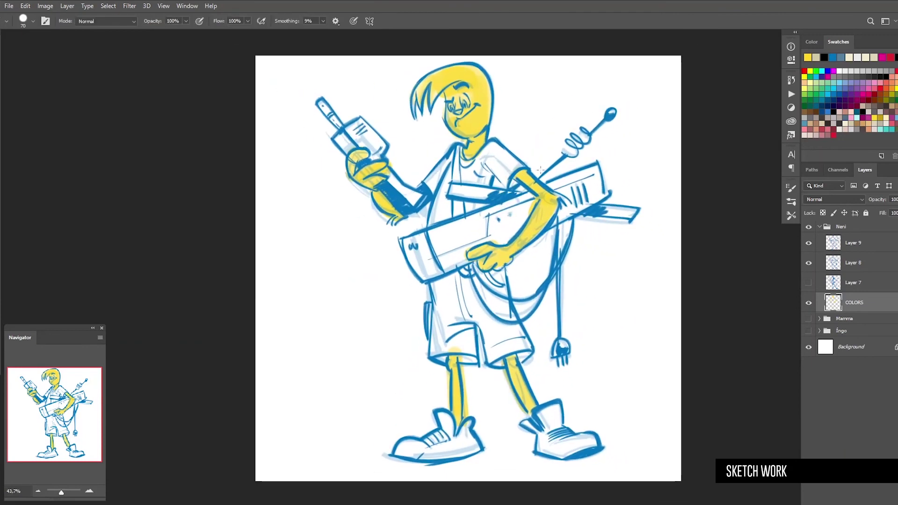
mouse_move(496, 147)
mouse_down()
mouse_move(511, 148)
mouse_move(503, 148)
mouse_up()
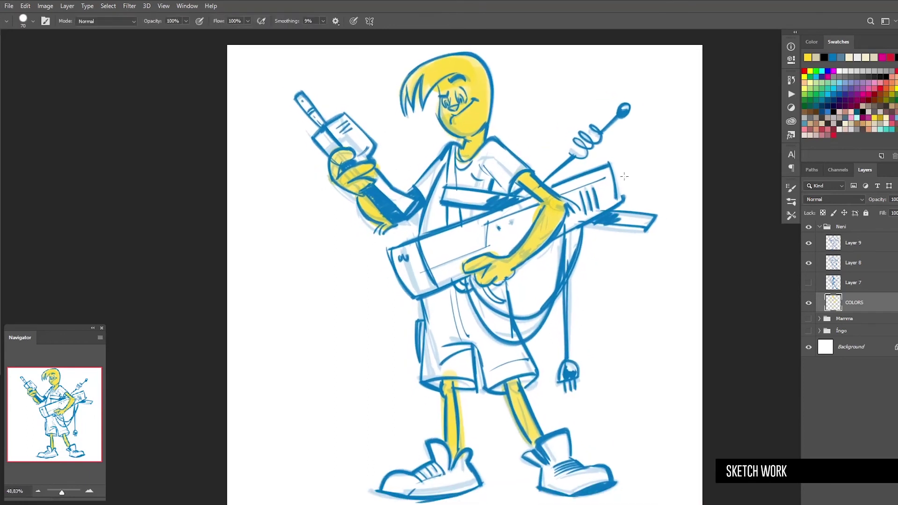
Pick orange and shade the character's face and hair over the yellow base on the COLORS layer
click(892, 87)
mouse_move(471, 135)
mouse_down()
mouse_move(478, 101)
mouse_move(453, 144)
mouse_move(481, 96)
mouse_move(464, 123)
mouse_up()
mouse_move(459, 81)
mouse_down()
mouse_move(447, 85)
mouse_move(441, 69)
mouse_move(405, 99)
mouse_move(427, 88)
mouse_up()
Set the brush to 37 px and add orange shading to the hands, arms, lower legs and neck
right_click(465, 120)
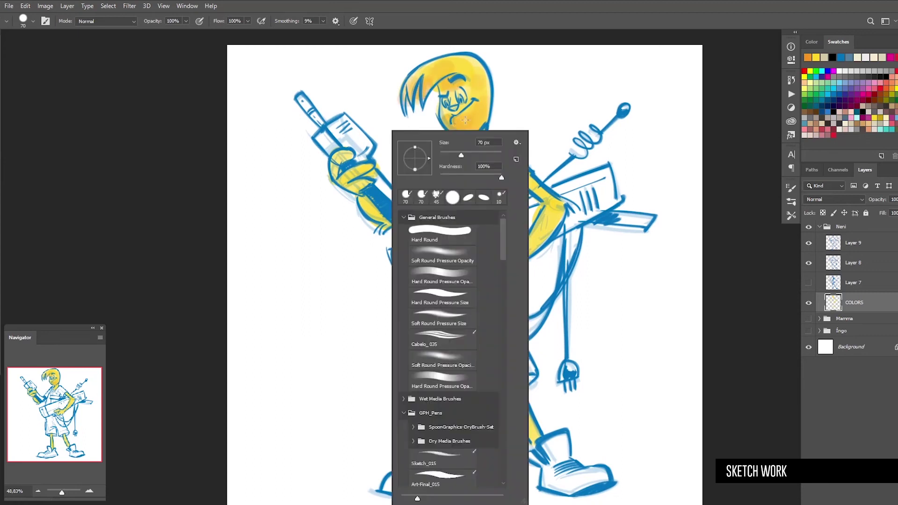
click(451, 155)
mouse_move(349, 172)
mouse_down()
mouse_move(368, 168)
mouse_move(344, 159)
mouse_move(386, 224)
mouse_up()
mouse_move(488, 277)
mouse_down()
mouse_move(473, 269)
mouse_move(488, 264)
mouse_move(496, 278)
mouse_move(562, 218)
mouse_move(508, 268)
mouse_move(555, 214)
mouse_move(519, 175)
mouse_up()
drag(449, 382, 453, 428)
mouse_move(512, 398)
mouse_down()
mouse_move(513, 384)
mouse_move(525, 434)
mouse_up()
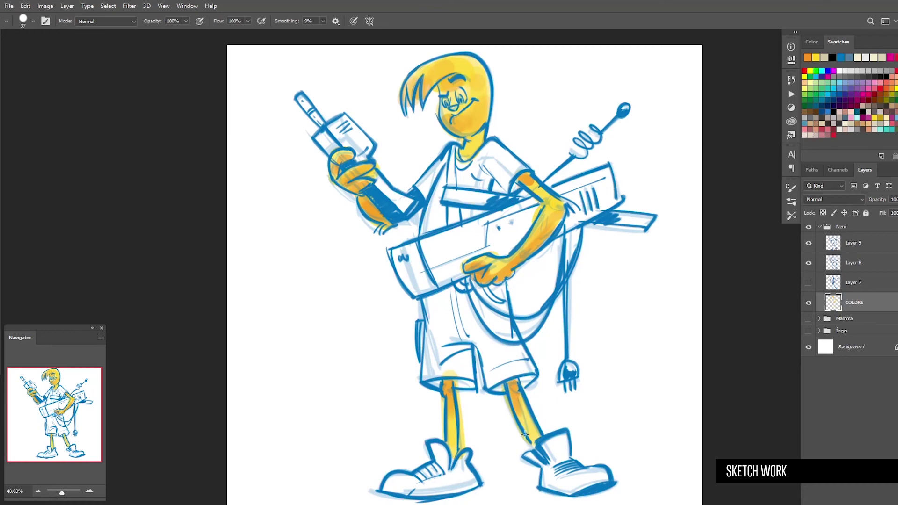
drag(469, 141, 464, 150)
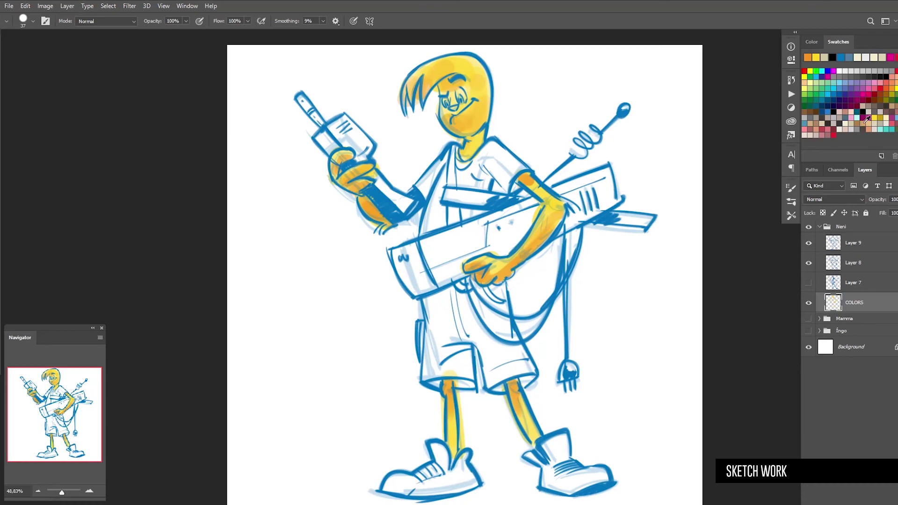
Pick purple, set the brush to 55 px and deepen the shadows on the hair, hands and lower legs
click(861, 82)
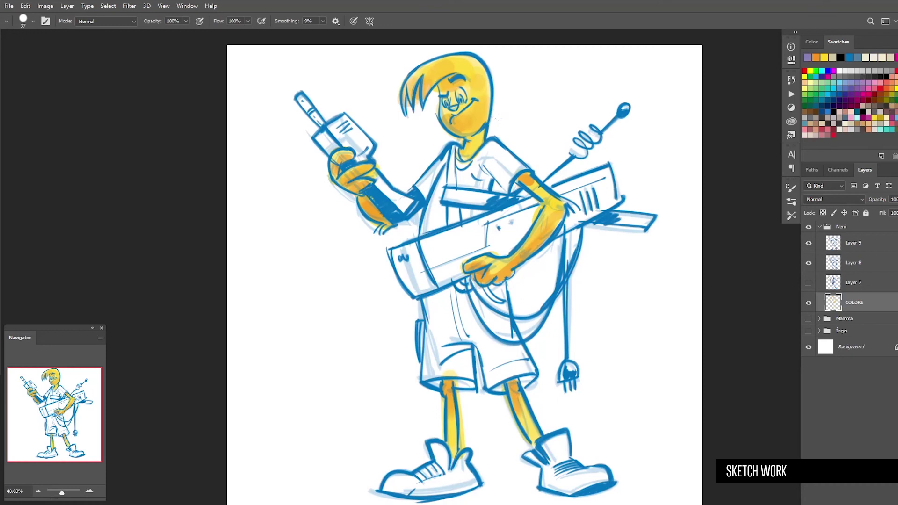
right_click(497, 118)
drag(559, 139, 565, 139)
click(478, 136)
key(ctrl+z)
click(440, 73)
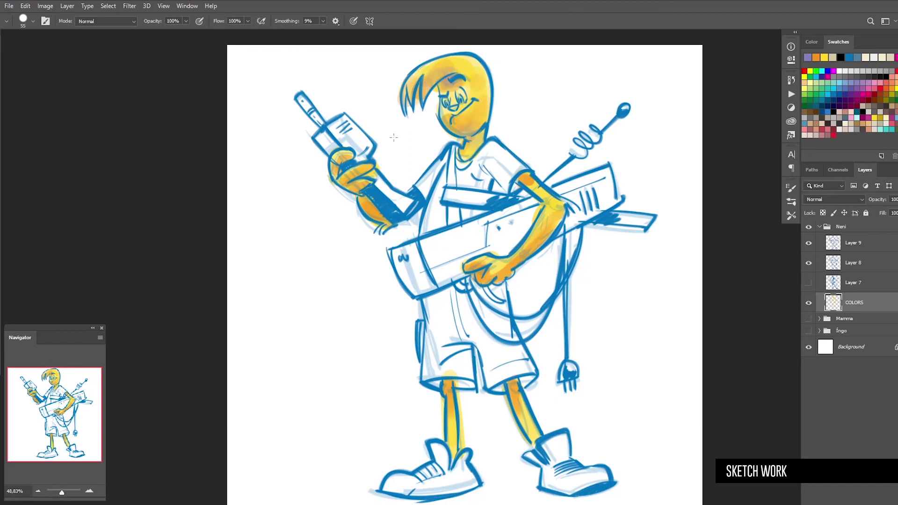
click(365, 177)
mouse_move(490, 275)
mouse_down()
mouse_move(506, 274)
mouse_move(493, 286)
mouse_up()
drag(449, 394, 451, 418)
drag(514, 391, 520, 401)
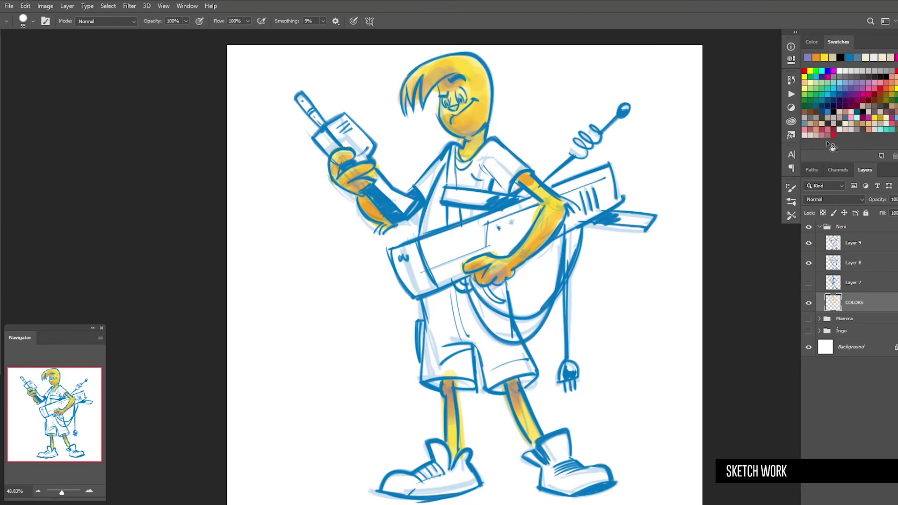
click(833, 90)
mouse_move(432, 304)
mouse_down()
mouse_move(433, 381)
mouse_move(459, 371)
mouse_move(472, 380)
mouse_move(442, 293)
mouse_move(477, 311)
mouse_move(497, 385)
mouse_move(497, 374)
mouse_move(525, 377)
mouse_up()
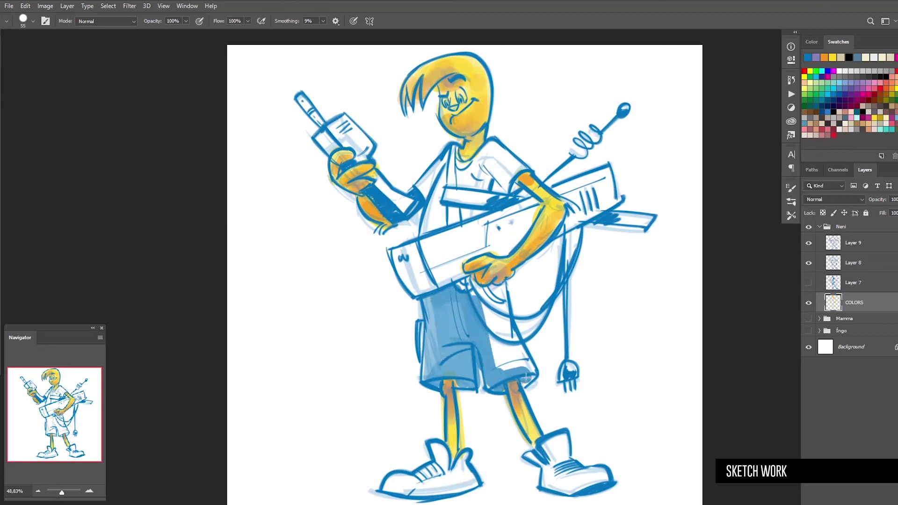
key(ctrl+z)
Create a new layer above COLORS and paint the shorts and the suspender strap crimson red
key(ctrl+alt+shift+n)
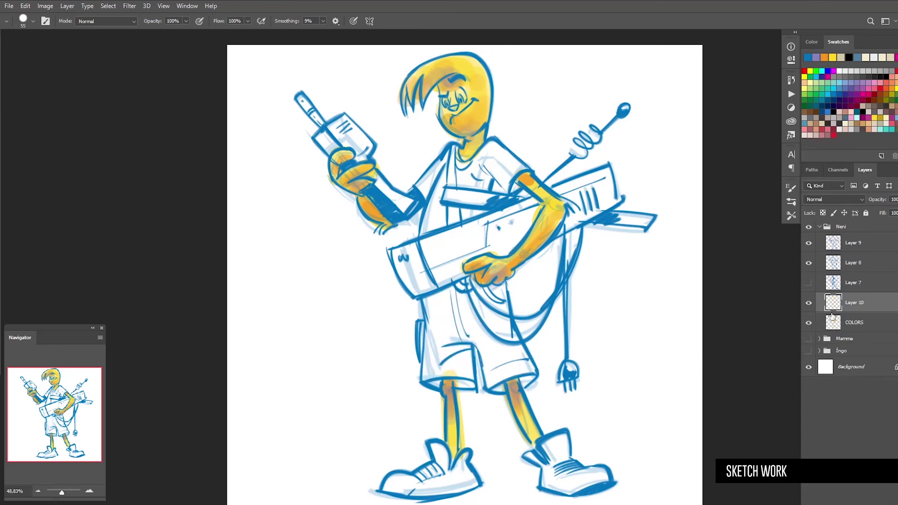
click(833, 135)
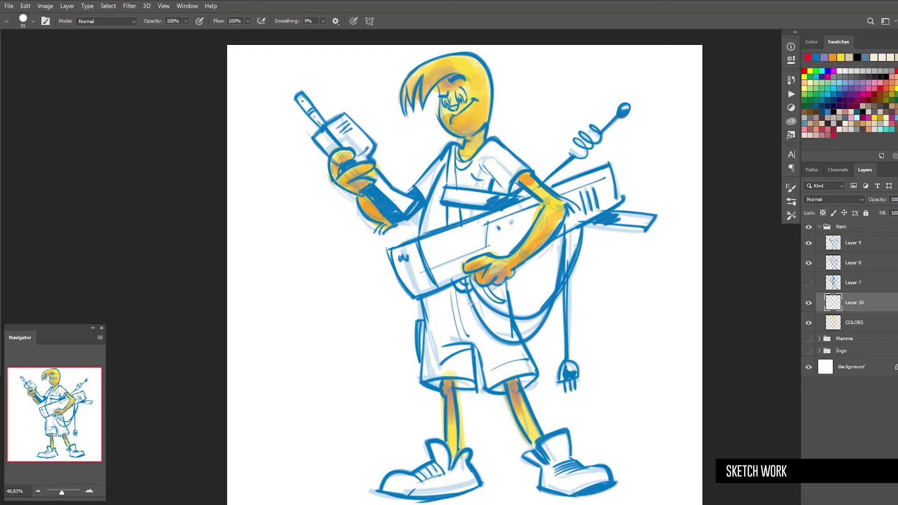
mouse_move(423, 295)
mouse_down()
mouse_move(428, 374)
mouse_move(472, 381)
mouse_move(467, 304)
mouse_move(462, 374)
mouse_move(449, 295)
mouse_move(436, 309)
mouse_move(450, 299)
mouse_move(431, 301)
mouse_move(428, 377)
mouse_move(468, 383)
mouse_move(471, 311)
mouse_move(492, 383)
mouse_move(527, 379)
mouse_move(502, 288)
mouse_move(474, 280)
mouse_move(461, 285)
mouse_move(485, 356)
mouse_move(481, 314)
mouse_move(490, 288)
mouse_move(517, 386)
mouse_up()
mouse_move(463, 348)
mouse_down()
mouse_move(448, 369)
mouse_move(452, 336)
mouse_move(426, 292)
mouse_move(434, 302)
mouse_move(428, 333)
mouse_move(486, 289)
mouse_move(500, 295)
mouse_move(513, 338)
mouse_up()
drag(454, 209, 453, 219)
mouse_move(451, 149)
mouse_down()
mouse_move(453, 179)
mouse_move(453, 162)
mouse_move(427, 165)
mouse_up()
key(ctrl+space)
key(ctrl+space)
drag(480, 145, 503, 176)
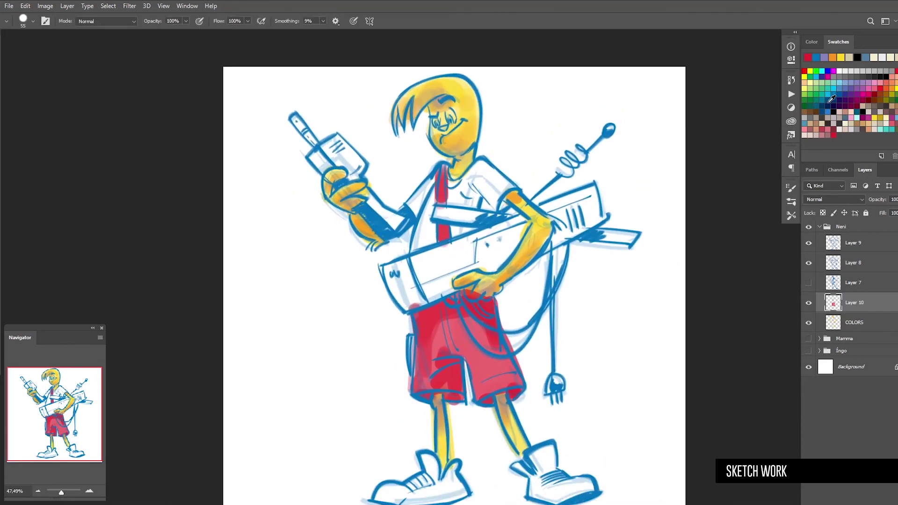
click(885, 126)
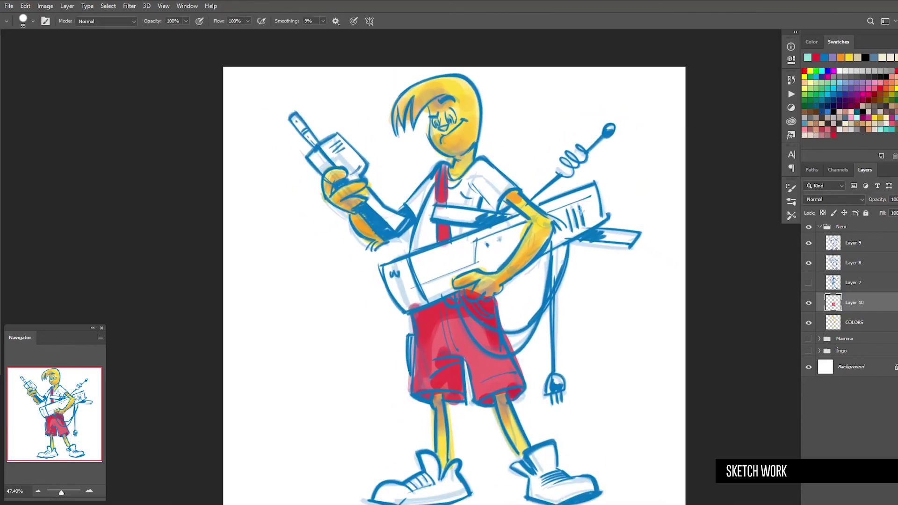
mouse_move(430, 218)
mouse_down()
mouse_move(423, 243)
mouse_move(430, 187)
mouse_move(419, 246)
mouse_move(428, 184)
mouse_move(467, 215)
mouse_move(477, 170)
mouse_move(503, 196)
mouse_move(462, 184)
mouse_move(478, 187)
mouse_move(464, 256)
mouse_up()
key(ctrl+z)
Make the COLORS layer active and undo the mint green paint on the shirt
click(855, 323)
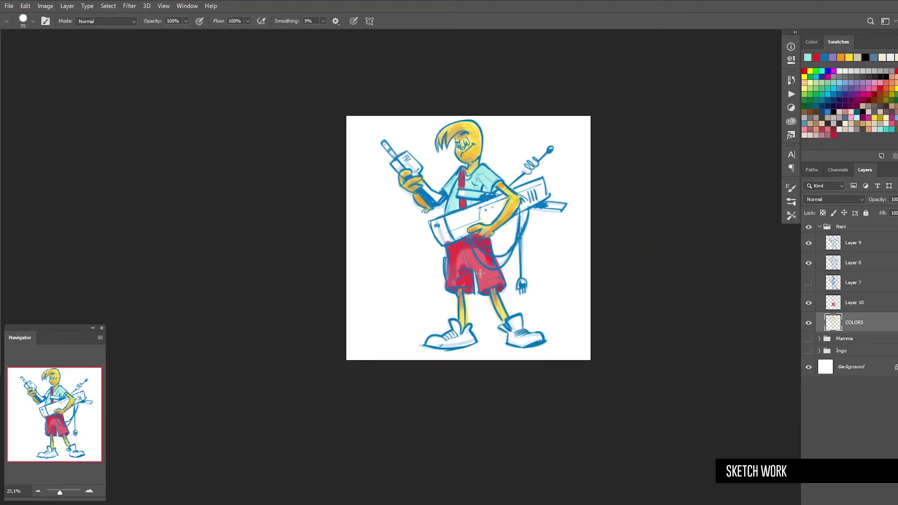
key(ctrl+z)
key(ctrl+z)
key(ctrl+z)
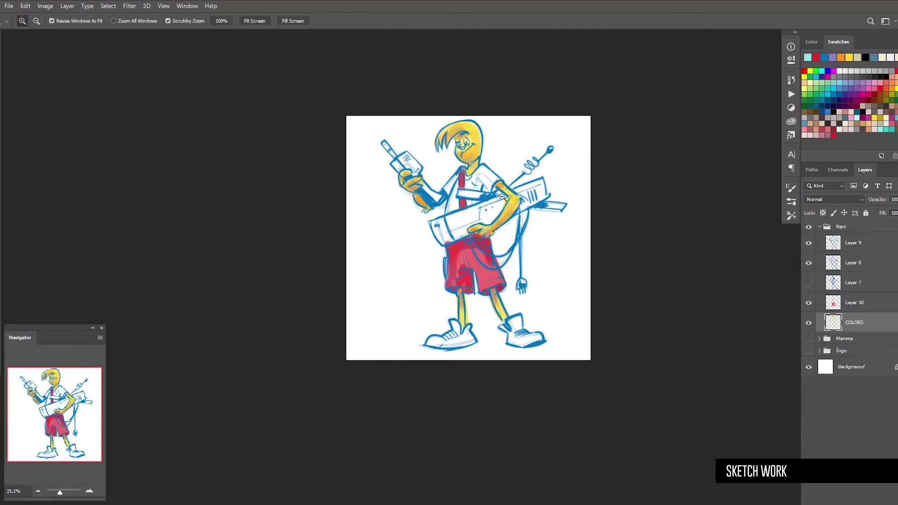
Pick light grey and shade both shirt sleeves on the COLORS layer
drag(477, 181, 507, 181)
click(865, 68)
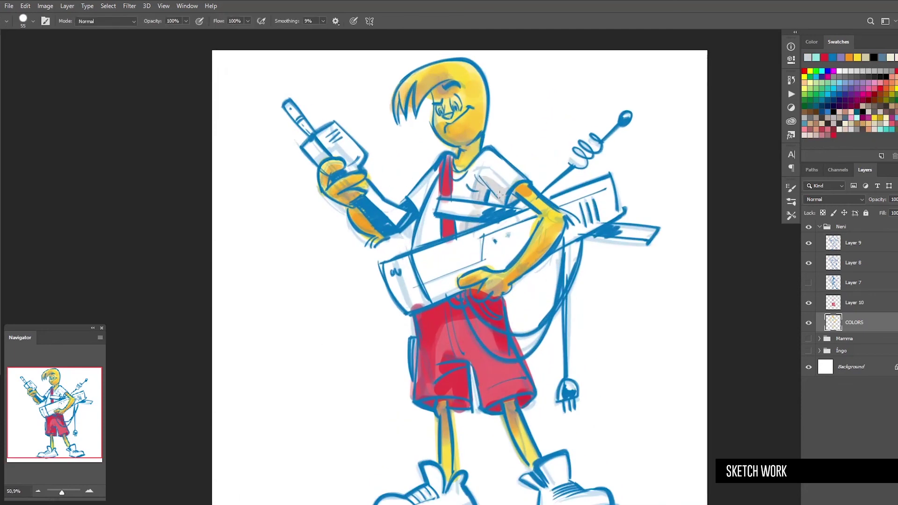
drag(432, 180, 418, 214)
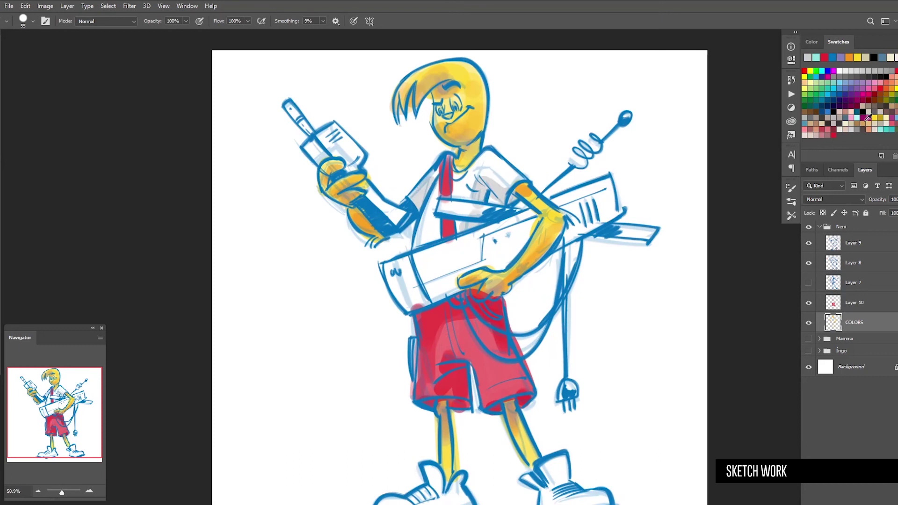
Paint the gadget in the raised hand with grey-brown and cyan, from its tip down to its handle
click(876, 110)
mouse_move(328, 160)
mouse_down()
mouse_move(321, 142)
mouse_move(329, 133)
mouse_move(334, 154)
mouse_move(357, 158)
mouse_move(345, 142)
mouse_move(352, 163)
mouse_move(359, 157)
mouse_move(337, 130)
mouse_move(350, 165)
mouse_move(334, 136)
mouse_move(312, 150)
mouse_move(293, 110)
mouse_up()
click(833, 88)
mouse_move(367, 187)
mouse_down()
mouse_move(398, 221)
mouse_move(363, 189)
mouse_move(401, 214)
mouse_move(370, 192)
mouse_move(395, 223)
mouse_up()
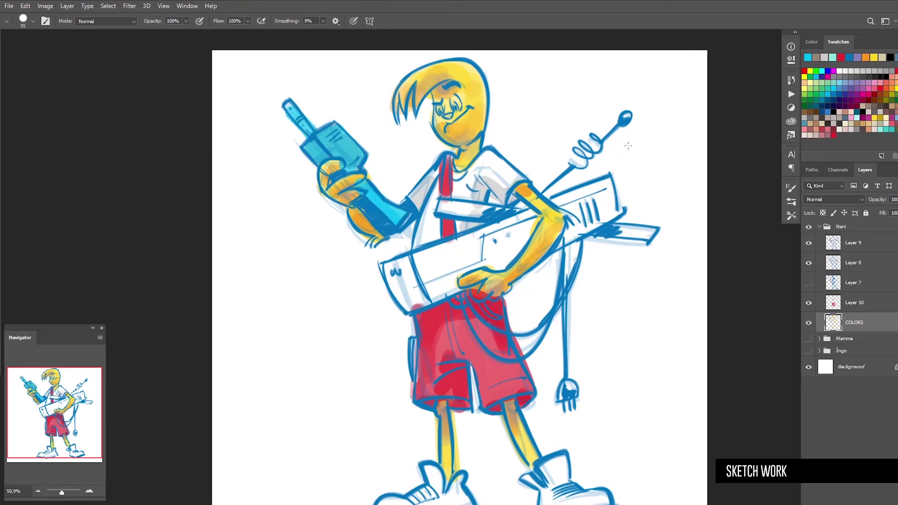
Set the brush to 21 px and paint the raised gadget's tip bright yellow and the tip's base crimson
click(809, 71)
right_click(412, 136)
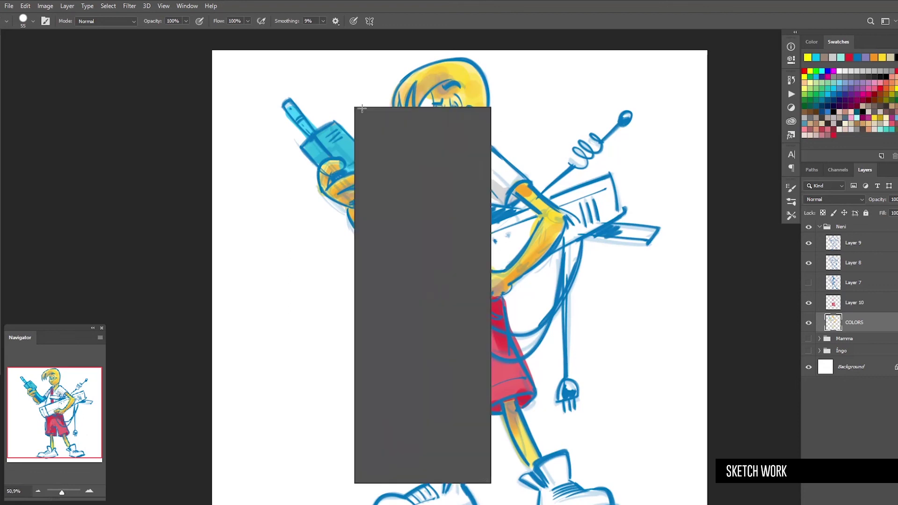
mouse_move(290, 102)
mouse_down()
mouse_move(310, 135)
mouse_move(307, 125)
mouse_up()
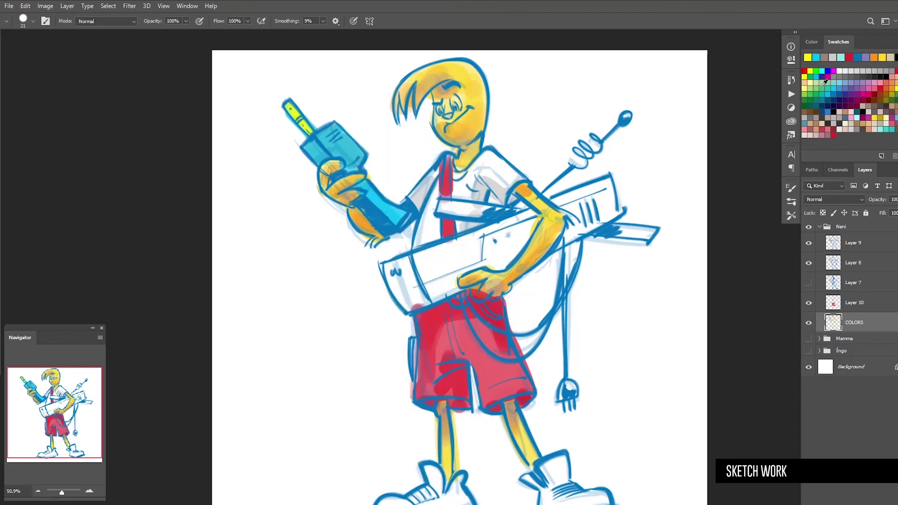
click(833, 135)
mouse_move(315, 124)
mouse_down()
mouse_move(303, 123)
mouse_move(304, 130)
mouse_up()
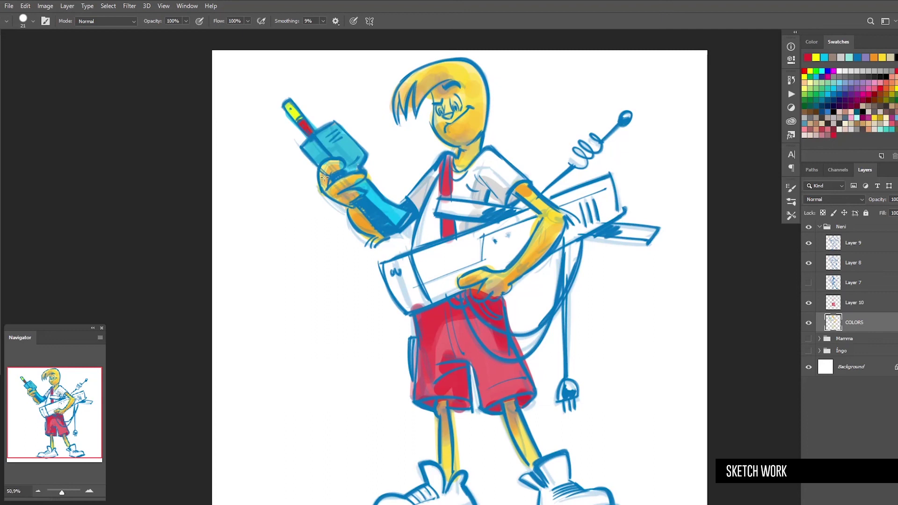
Pick white and start filling the whites of the character's eyes on the COLORS layer
drag(558, 248, 551, 229)
drag(450, 48, 727, 146)
alt+click(719, 141)
drag(333, 172, 336, 168)
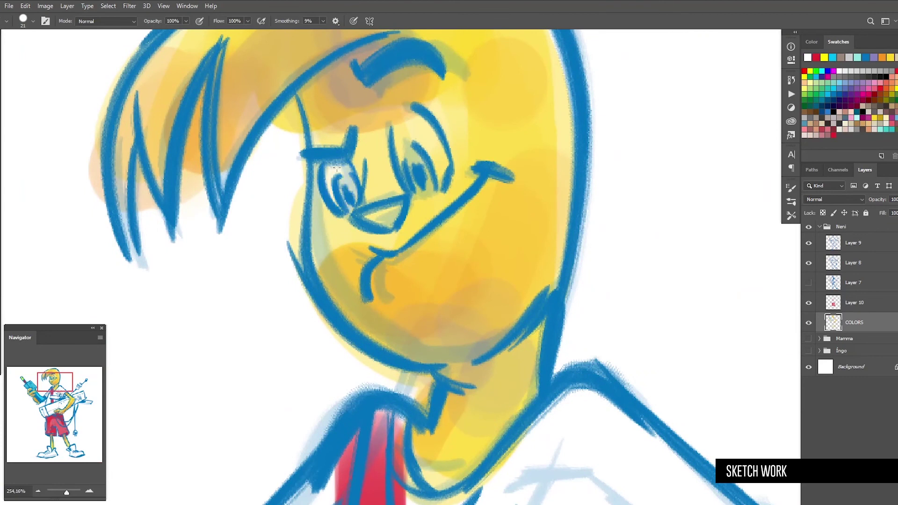
mouse_move(410, 173)
mouse_down()
mouse_move(415, 166)
mouse_move(437, 191)
mouse_move(423, 161)
mouse_up()
Add light blue to the eyes and touch up the whites around the pupils
click(841, 78)
drag(424, 194, 408, 152)
drag(336, 206, 345, 192)
alt+click(416, 136)
drag(407, 163, 422, 152)
drag(357, 179, 343, 170)
Pick beige, set the brush to 55 px and paint the large gadget's body and its protruding bars
key(z)
drag(385, 200, 304, 187)
key(ctrl+space)
mouse_move(485, 319)
mouse_down()
mouse_move(503, 321)
mouse_move(550, 210)
mouse_up()
key(space)
click(855, 121)
drag(384, 274, 340, 302)
right_click(399, 234)
click(342, 256)
mouse_move(389, 275)
mouse_down()
mouse_move(338, 299)
mouse_move(297, 268)
mouse_move(486, 180)
mouse_move(416, 241)
mouse_up()
mouse_move(460, 230)
mouse_down()
mouse_move(481, 196)
mouse_move(463, 199)
mouse_up()
mouse_move(434, 172)
mouse_down()
mouse_move(545, 162)
mouse_move(561, 196)
mouse_move(603, 169)
mouse_move(573, 149)
mouse_move(601, 217)
mouse_up()
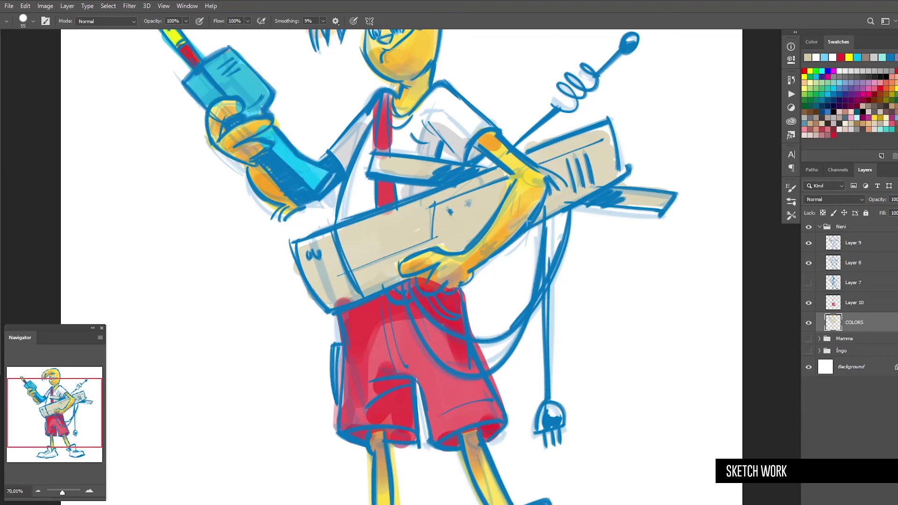
mouse_move(420, 237)
mouse_down()
mouse_move(398, 262)
mouse_move(336, 268)
mouse_up()
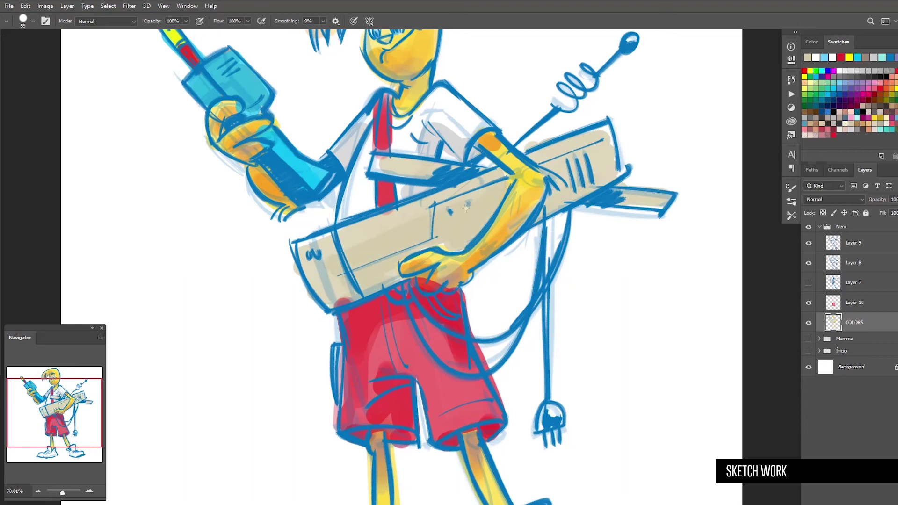
drag(592, 142, 603, 180)
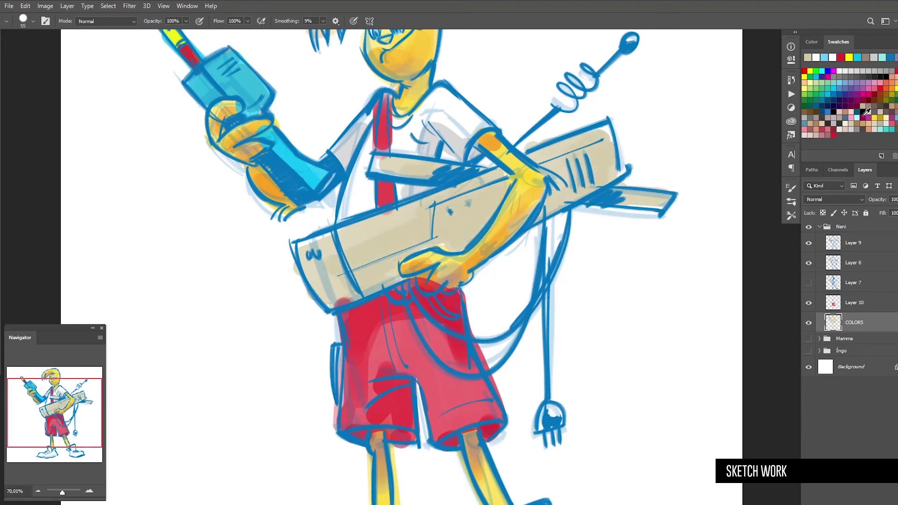
Pick turquoise green and tint the large gadget's two protruding bars and its front end cap
click(887, 124)
drag(452, 180, 367, 169)
drag(603, 196, 673, 199)
drag(474, 177, 370, 163)
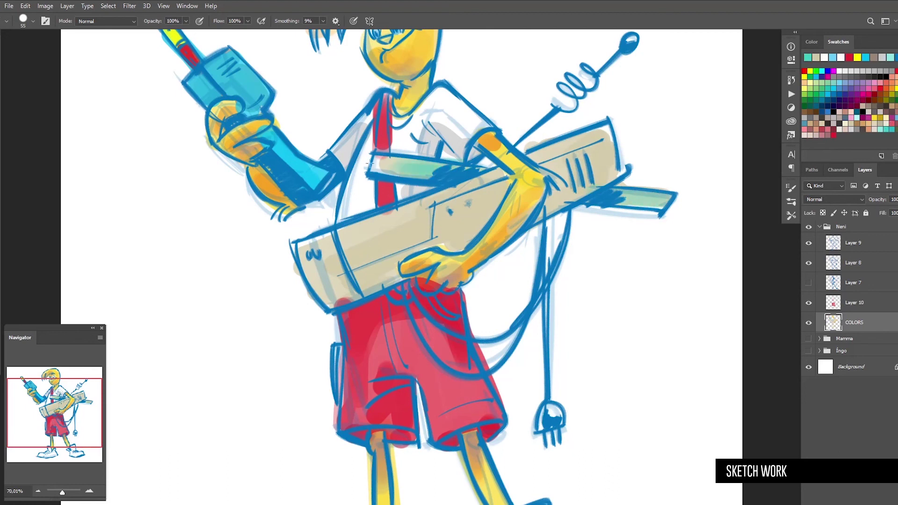
mouse_move(334, 249)
mouse_down()
mouse_move(346, 293)
mouse_move(324, 294)
mouse_up()
mouse_move(340, 249)
mouse_down()
mouse_move(305, 249)
mouse_move(329, 250)
mouse_up()
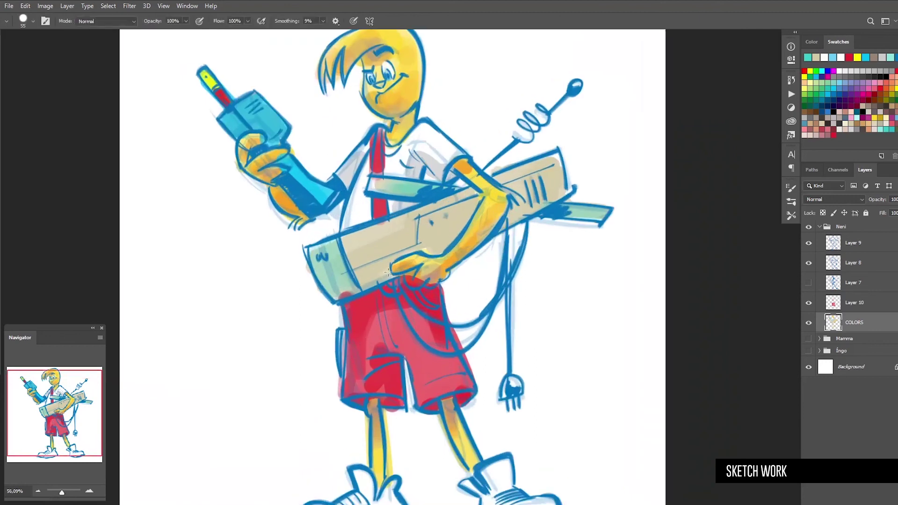
Review the whole coloured character in full-screen view
drag(409, 275, 374, 275)
scroll(465, 262, up, 1)
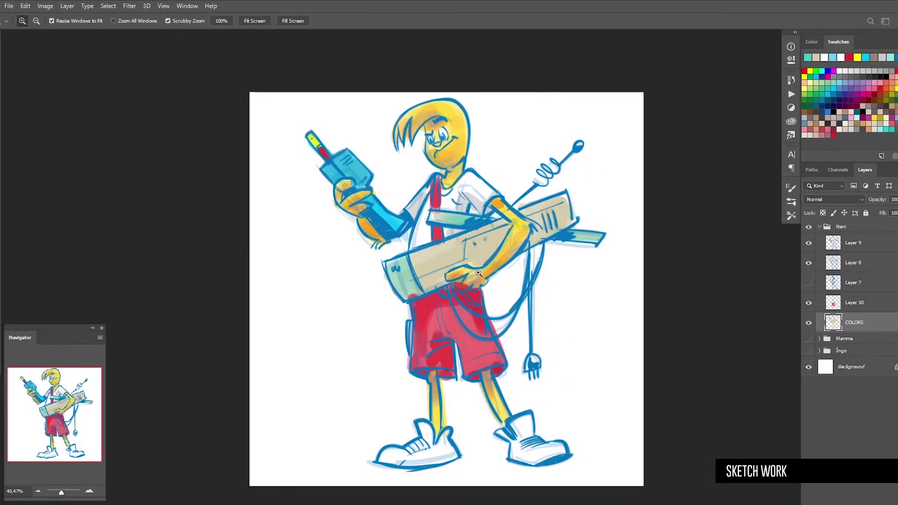
key(ctrl+0)
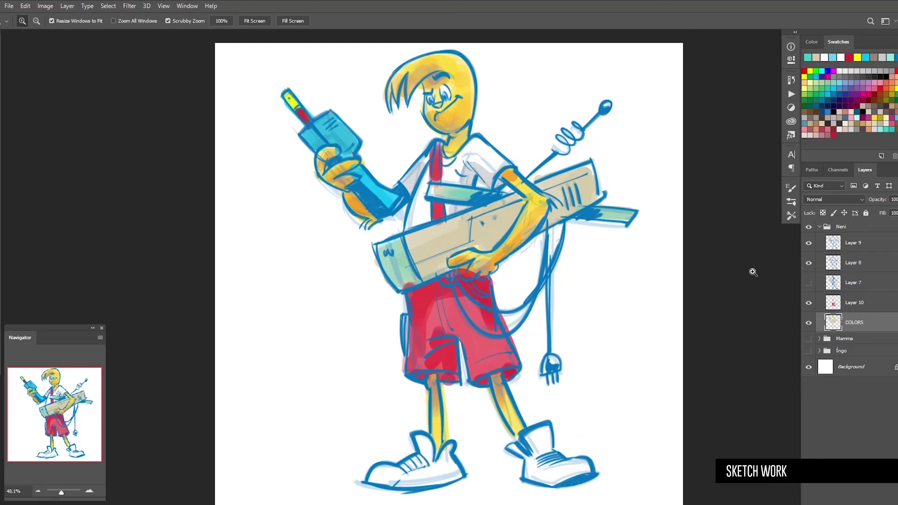
key(f)
key(f)
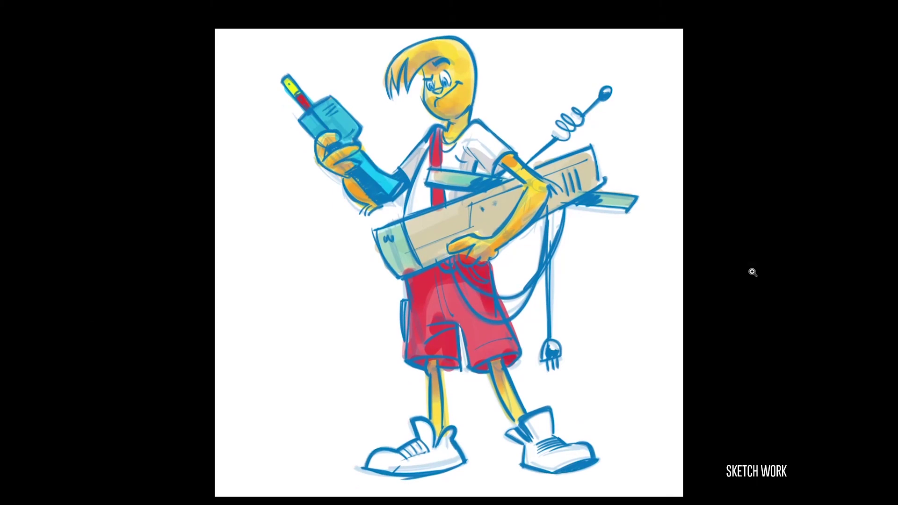